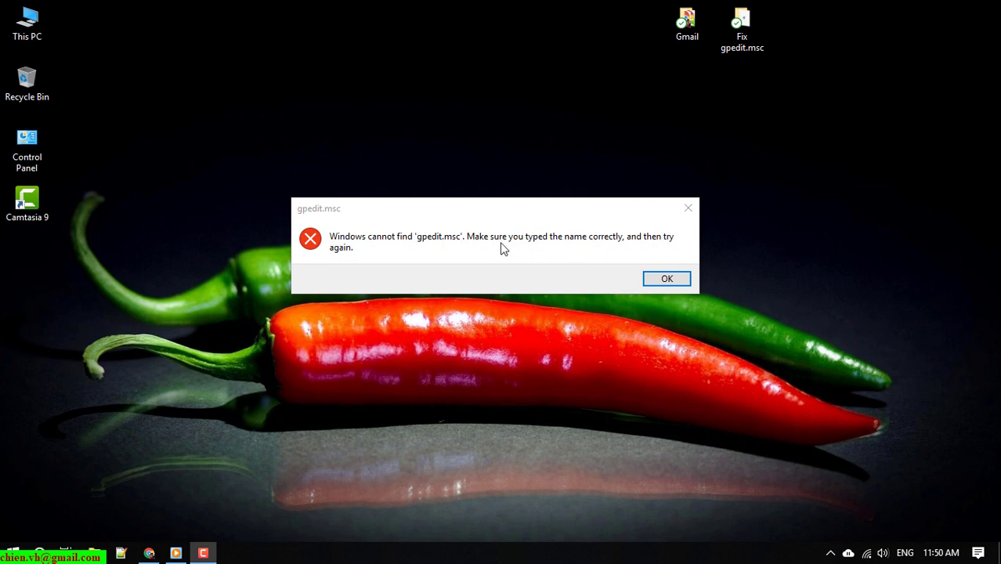
Step: Dismiss the gpedit.msc not-found error and close the Run dialog
drag(503, 214, 523, 186)
drag(459, 188, 420, 188)
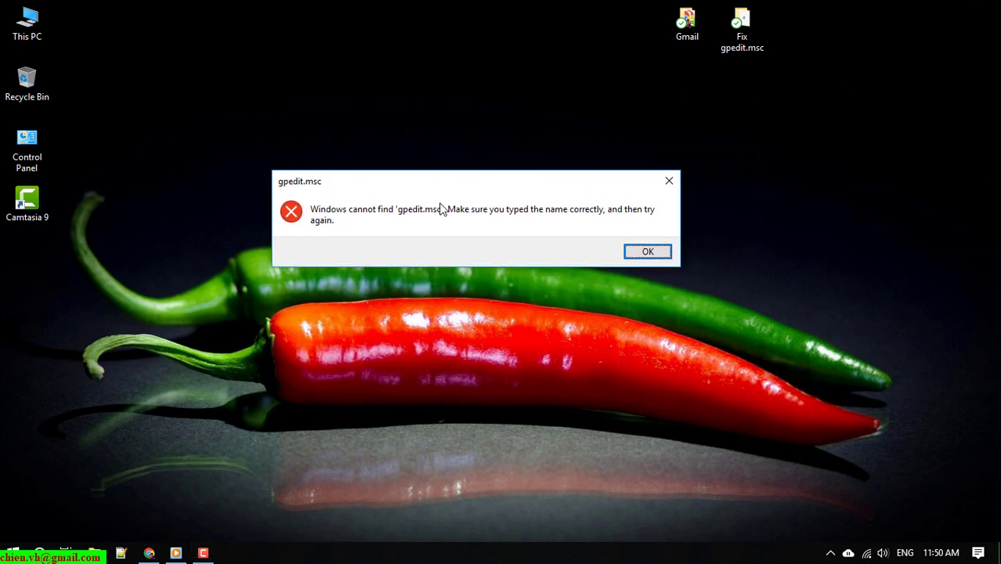
click(658, 252)
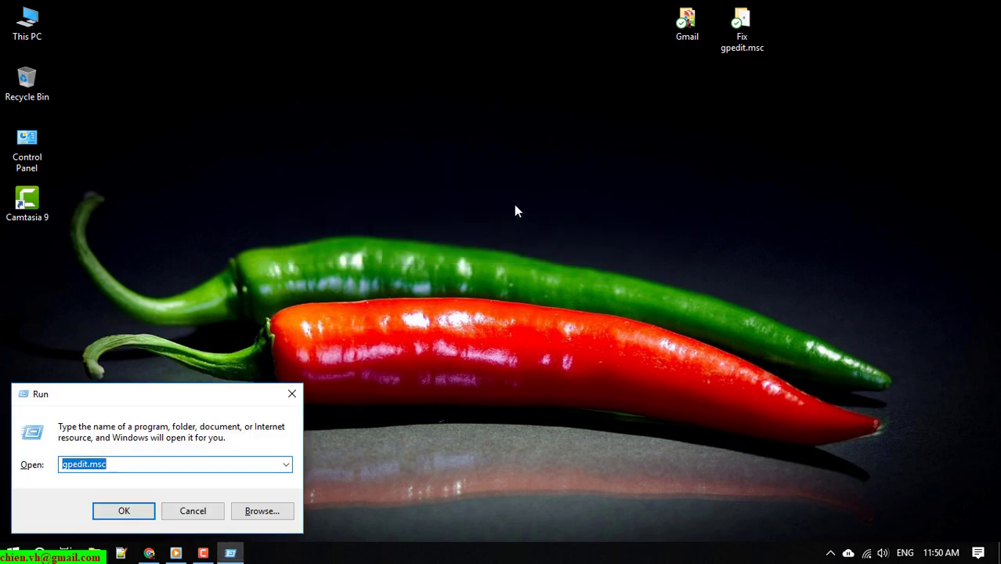
click(193, 511)
Step: Run gpedit.msc again from Run, dismiss the same not-found error, and cancel Run
right_click(13, 553)
click(53, 496)
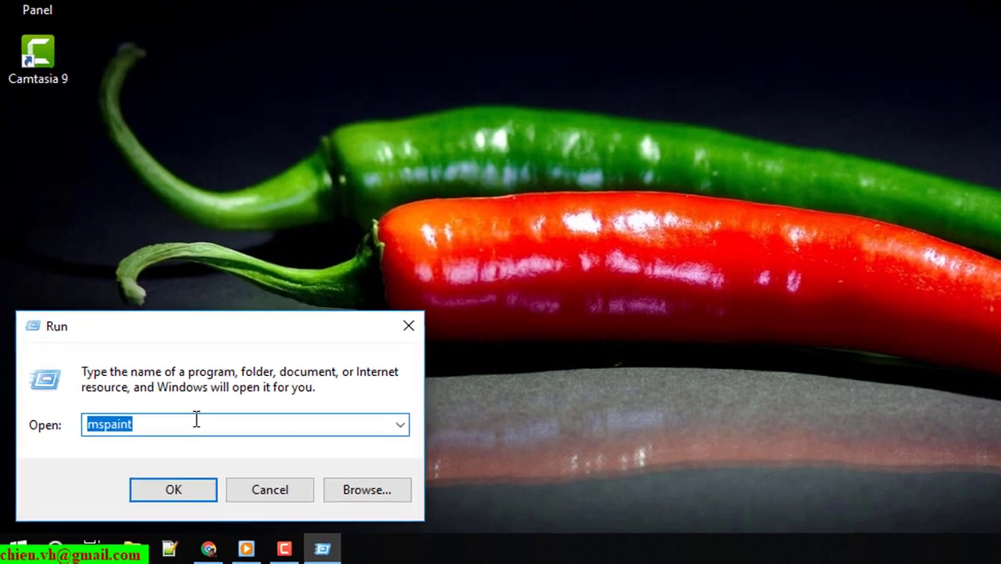
text(gpedit)
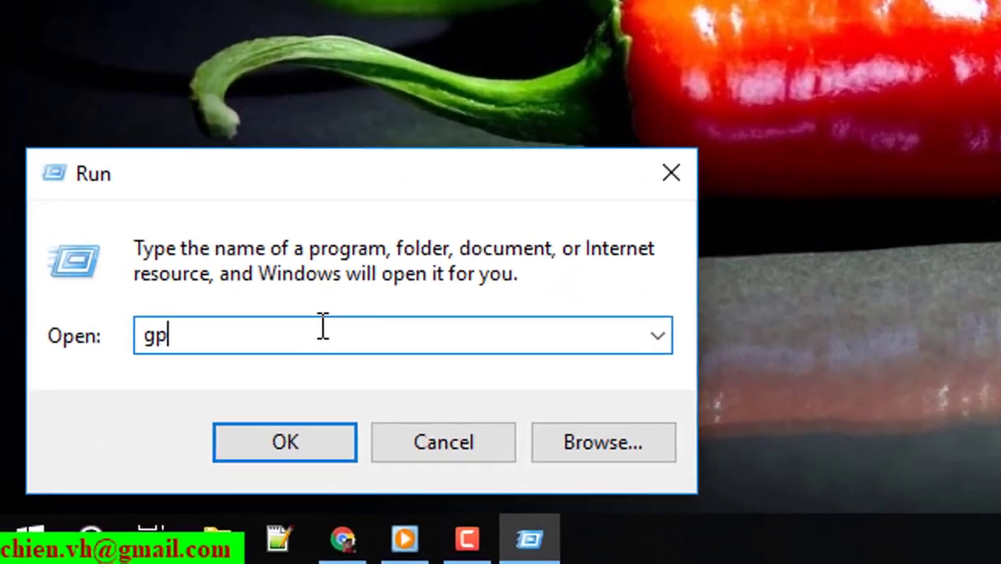
text(.ms)
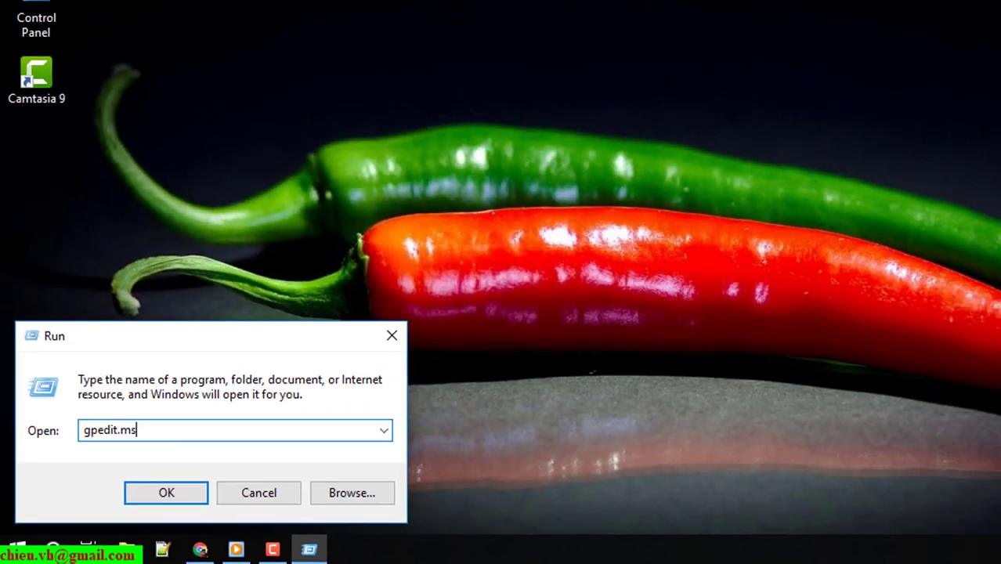
text(c)
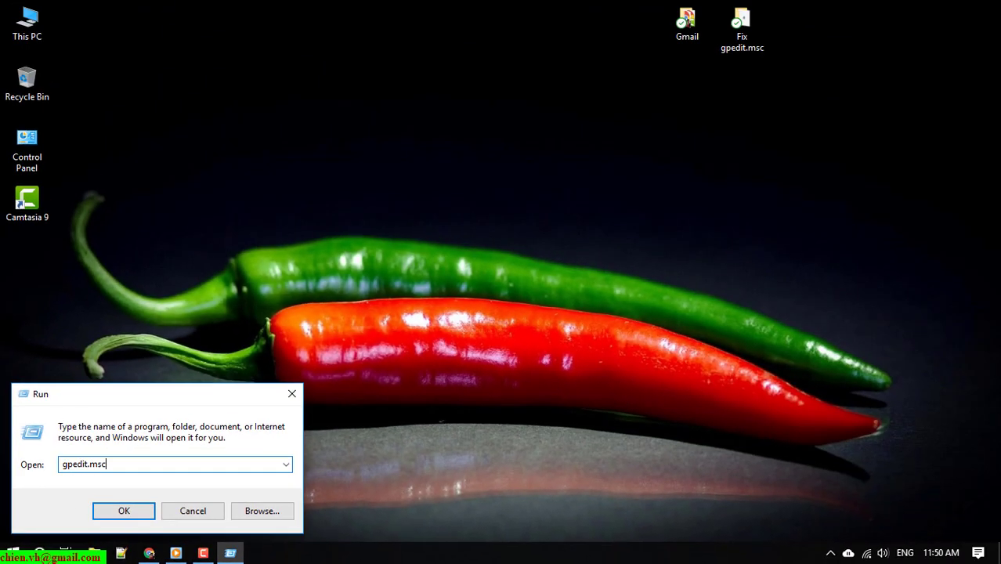
key(Return)
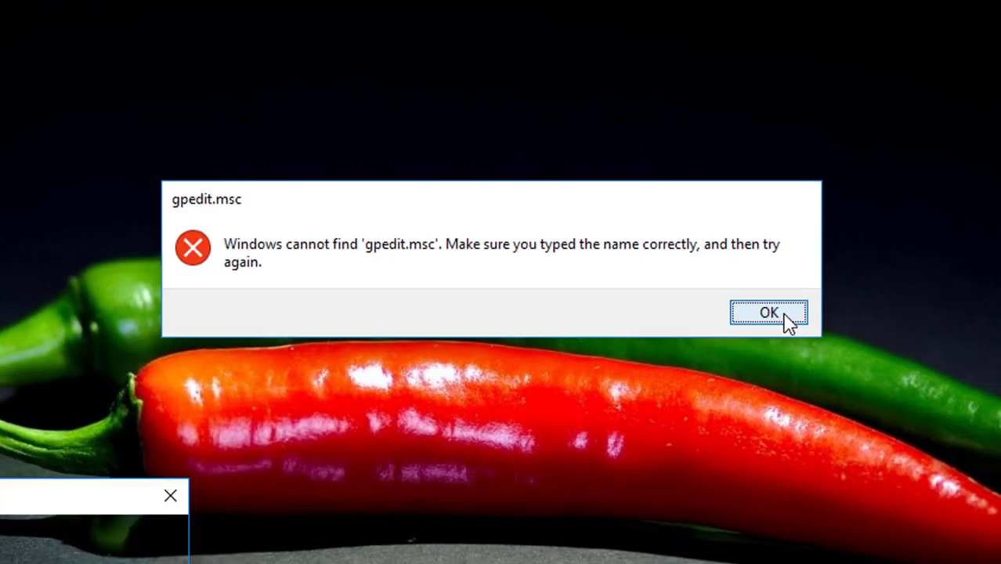
click(895, 350)
click(193, 511)
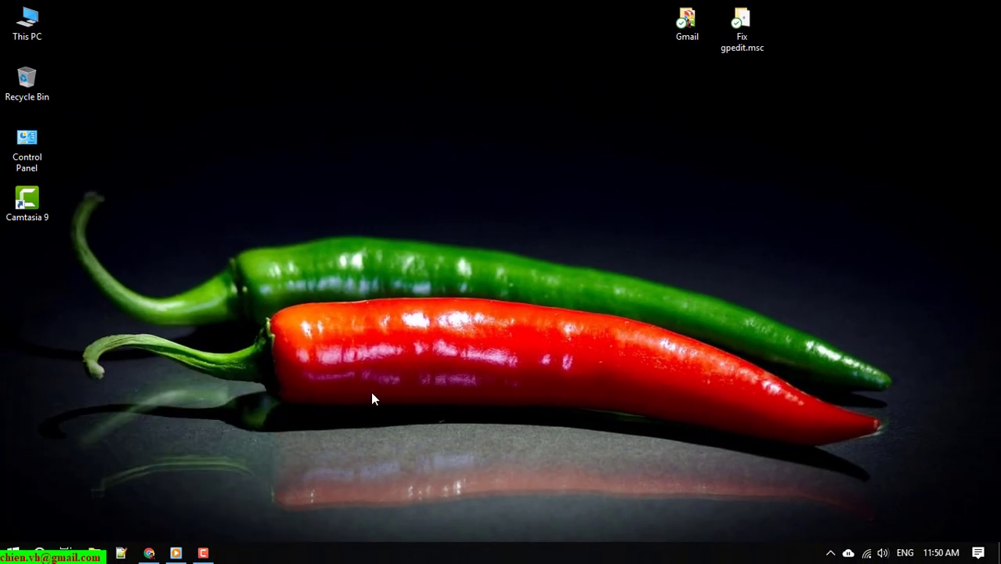
Step: Show the Fix gpedit.msc folder in a smaller, narrower window with setup_fix_gpedit.msc.exe visible
click(94, 553)
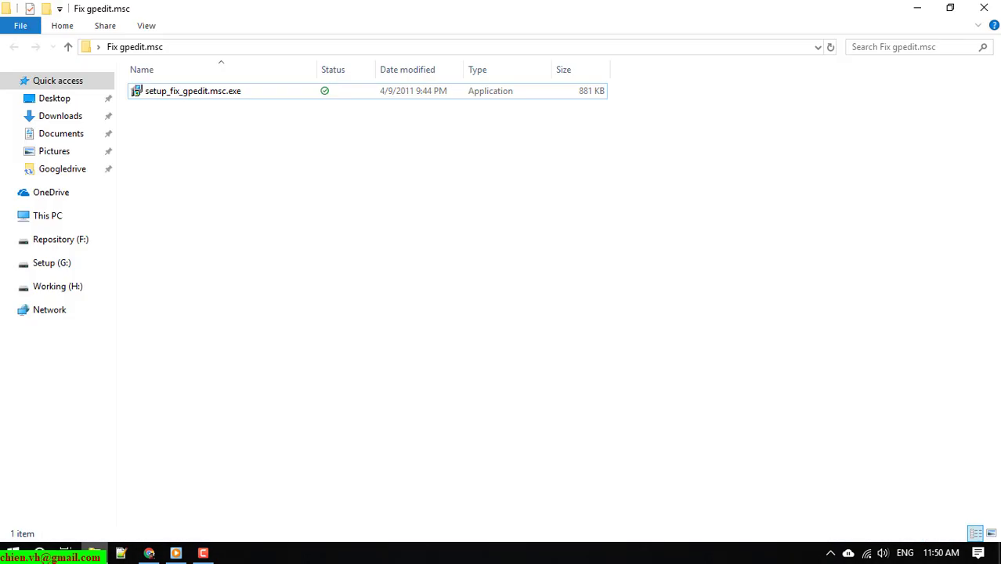
drag(394, 18, 518, 95)
drag(953, 182, 805, 196)
drag(464, 287, 316, 174)
click(523, 315)
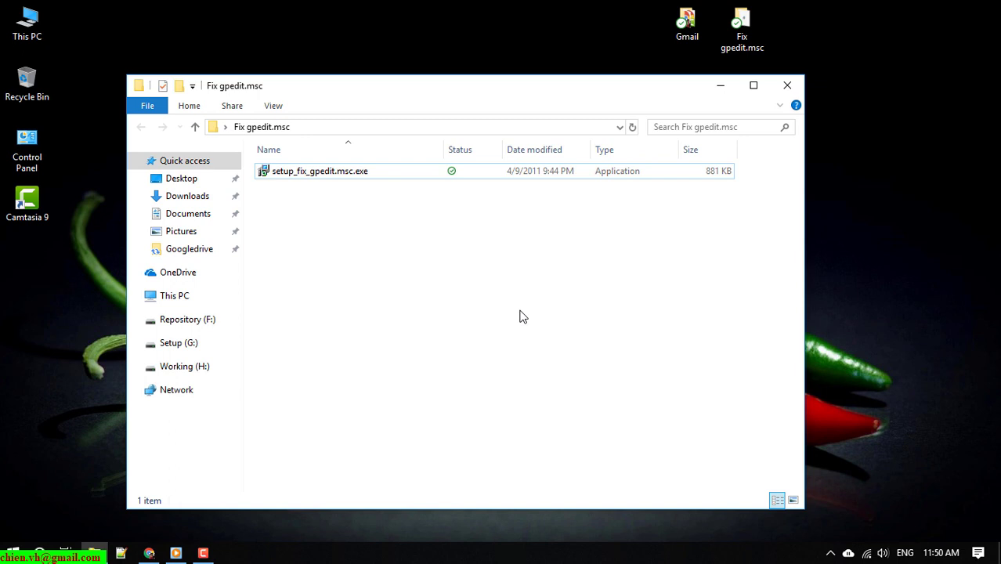
Step: Install gpedit.msc with setup_fix_gpedit.msc.exe, going through Next, Install and Finish
double_click(321, 172)
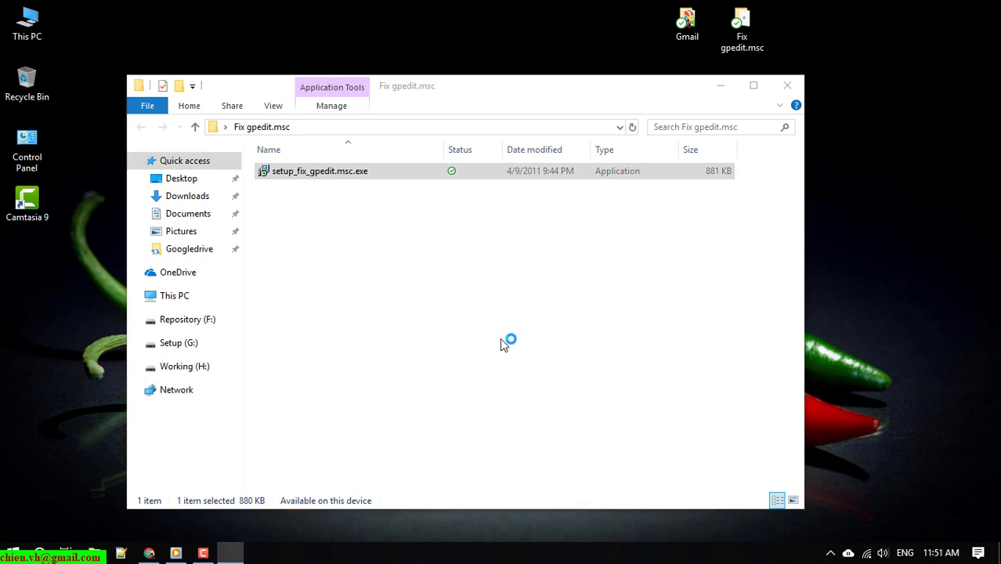
click(588, 398)
click(587, 396)
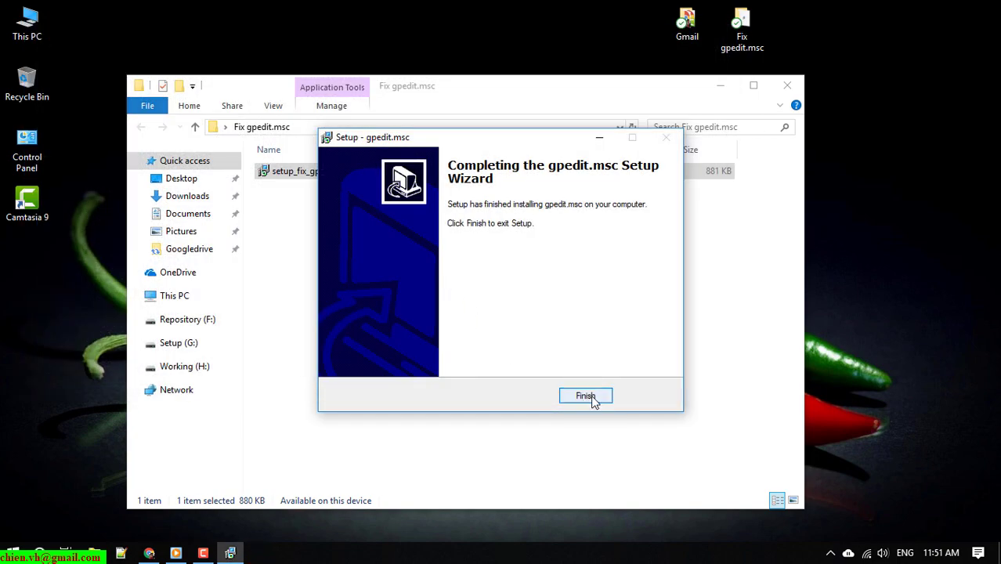
click(589, 398)
Step: Close the Fix gpedit.msc folder window
click(544, 327)
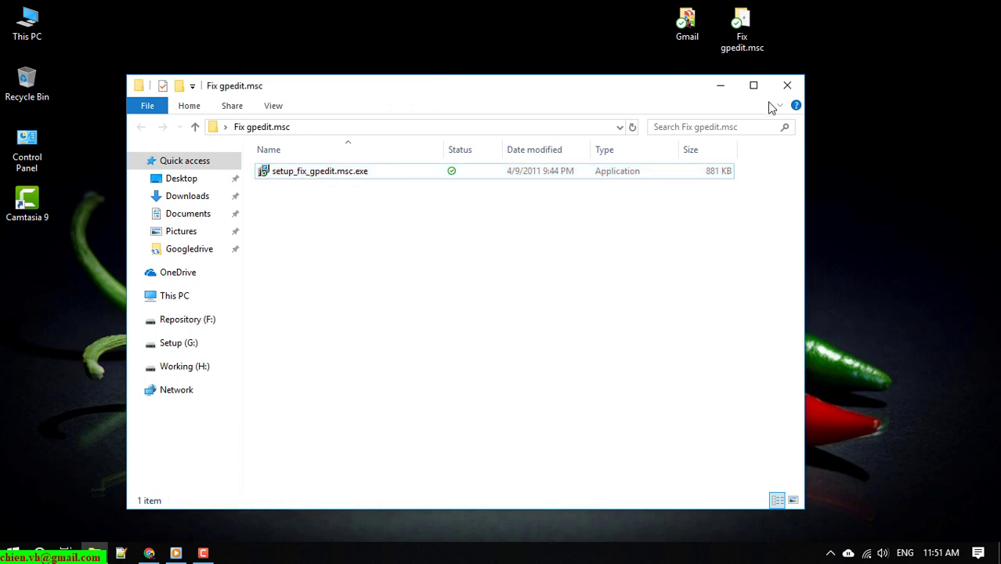
drag(523, 312, 267, 149)
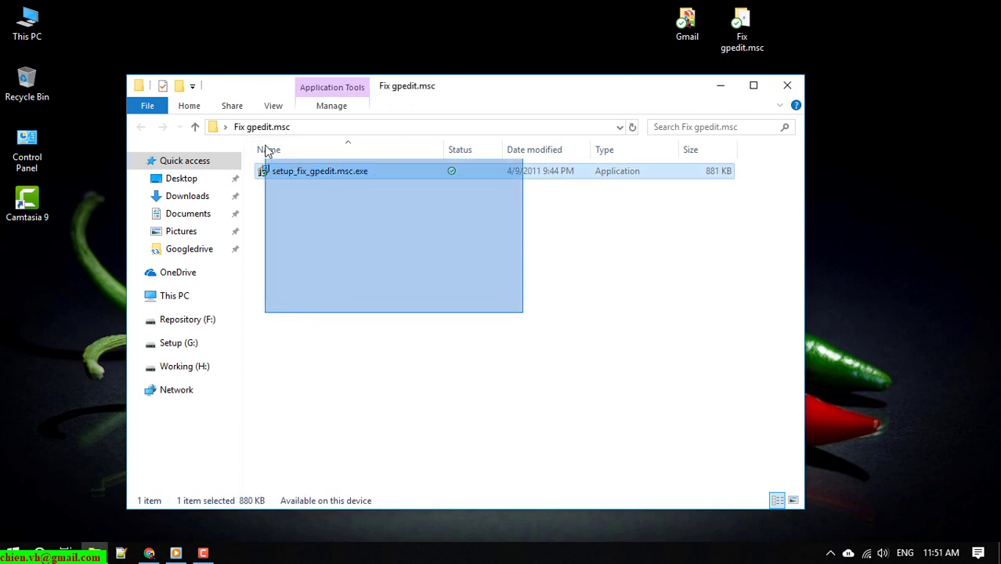
click(788, 85)
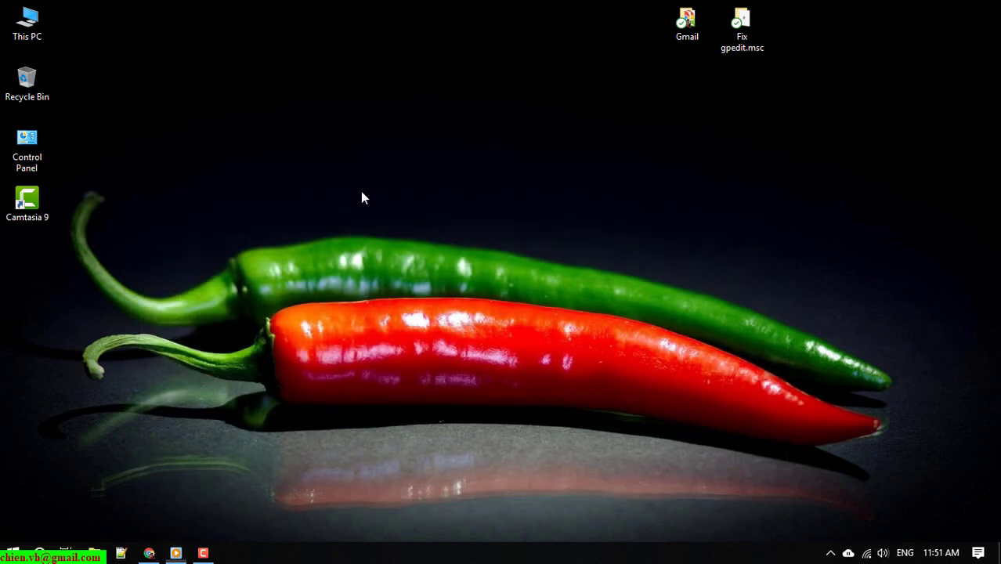
Step: Open This PC maximized and browse into Windows (C:) > Windows
double_click(27, 25)
click(745, 92)
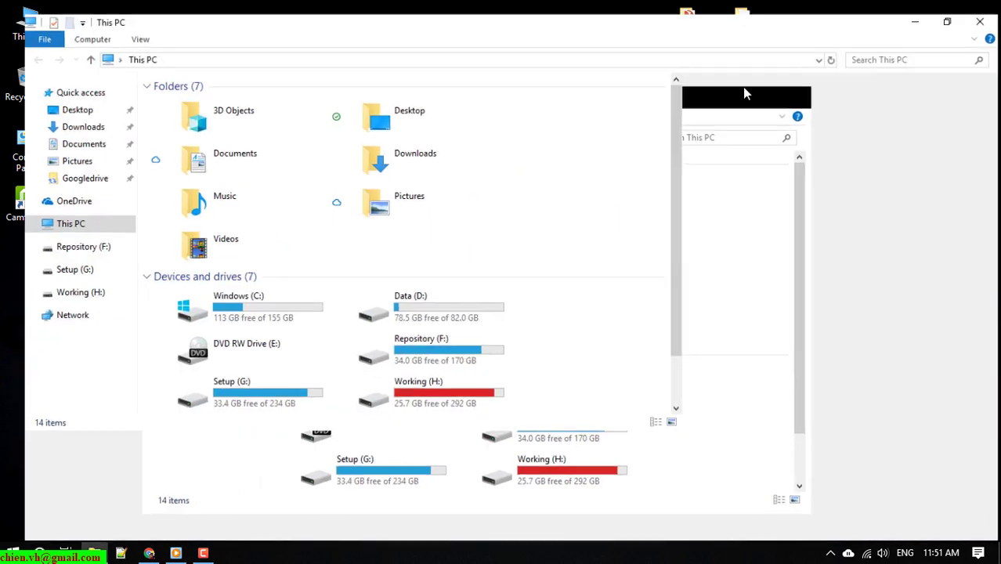
double_click(196, 211)
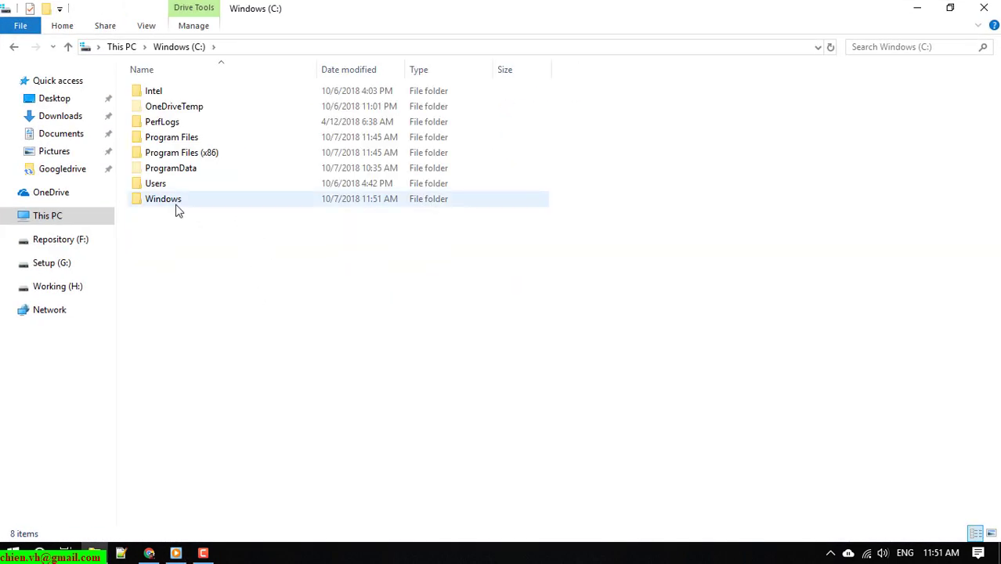
double_click(176, 205)
scroll(627, 429, down, 2)
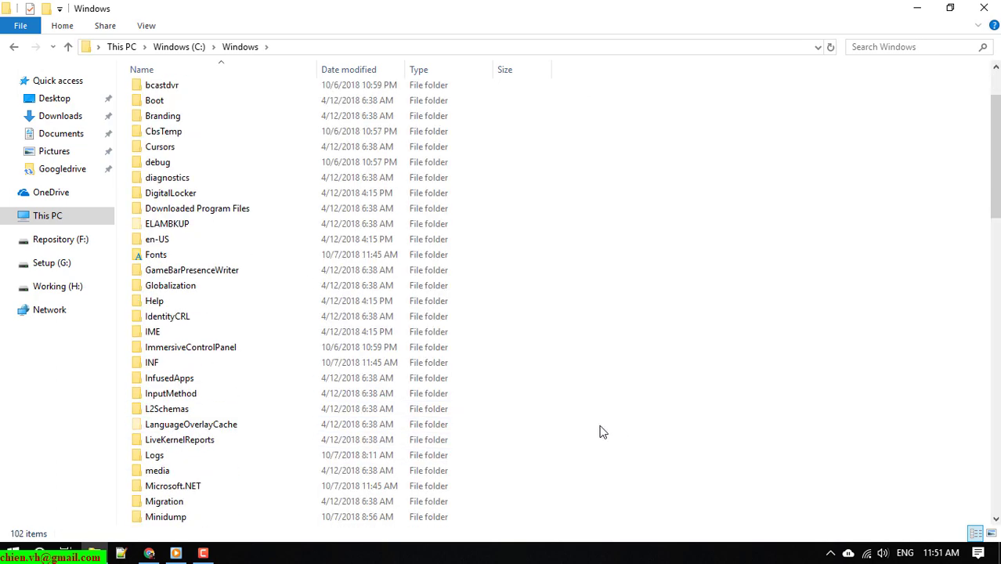
scroll(596, 435, down, 8)
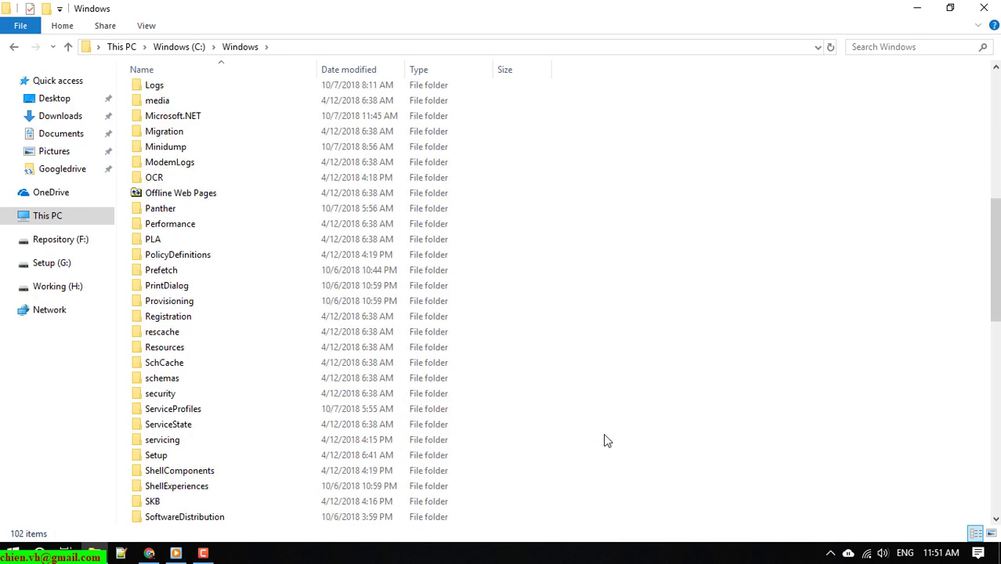
scroll(605, 441, down, 8)
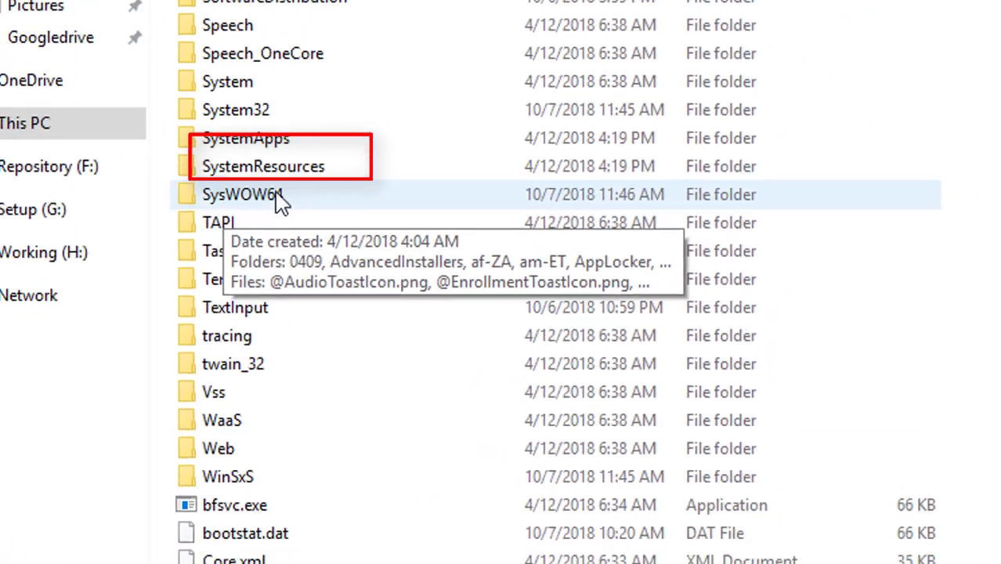
Step: Open SysWOW64 and scroll to the GroupPolicy and GroupPolicyUsers folders
double_click(279, 197)
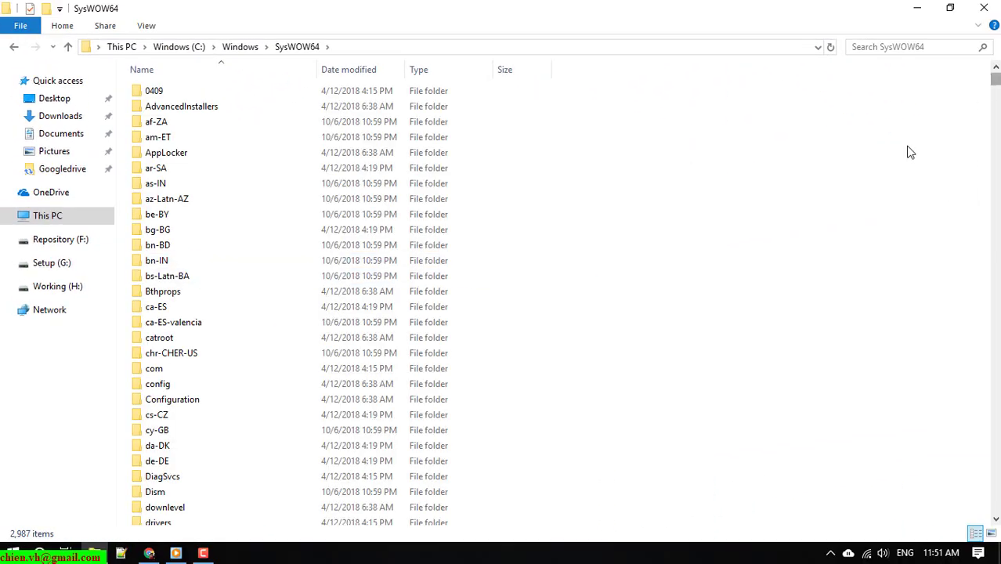
scroll(792, 268, down, 18)
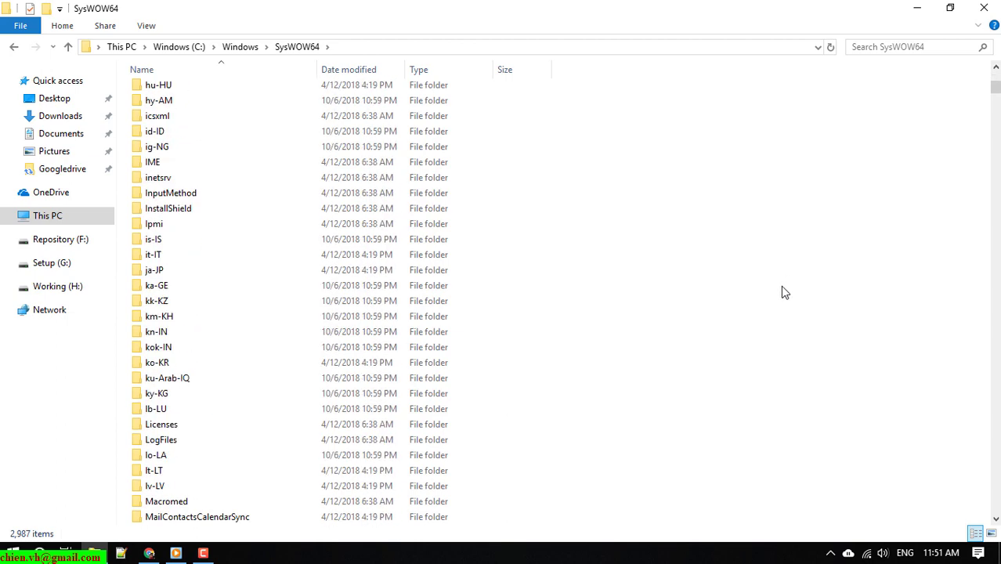
scroll(782, 287, down, 2)
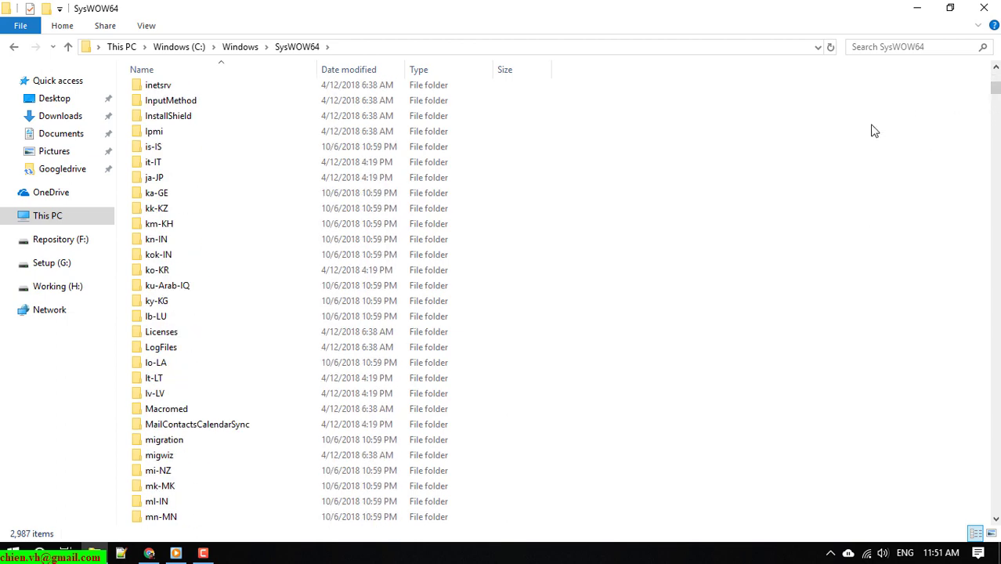
scroll(875, 130, down, 20)
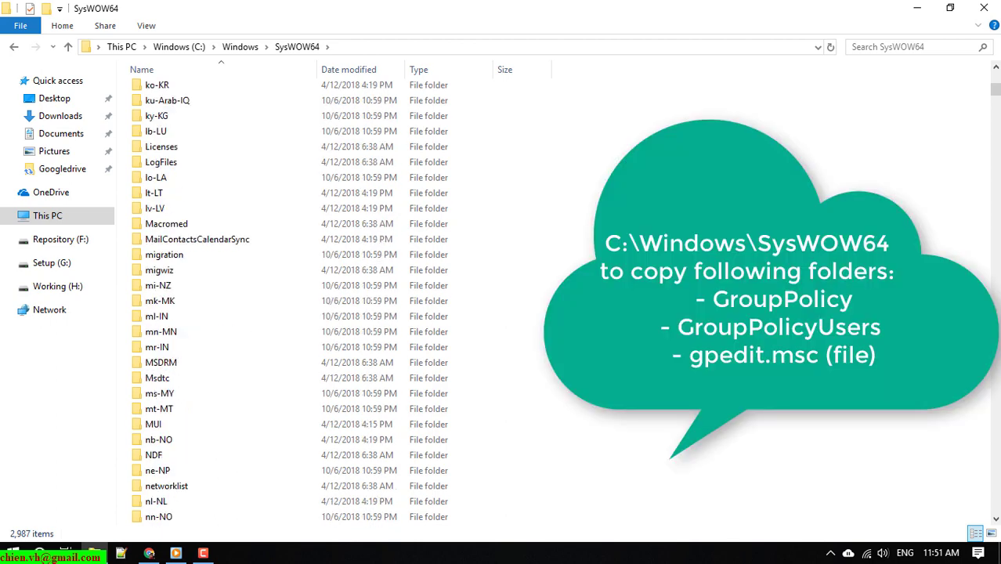
scroll(313, 301, down, 2)
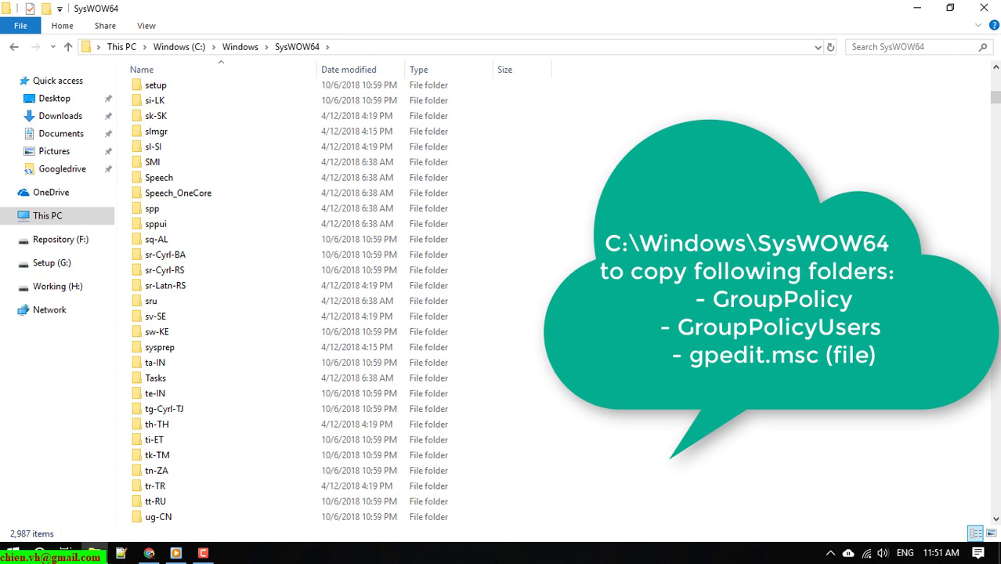
scroll(313, 300, down, 7)
scroll(314, 301, up, 8)
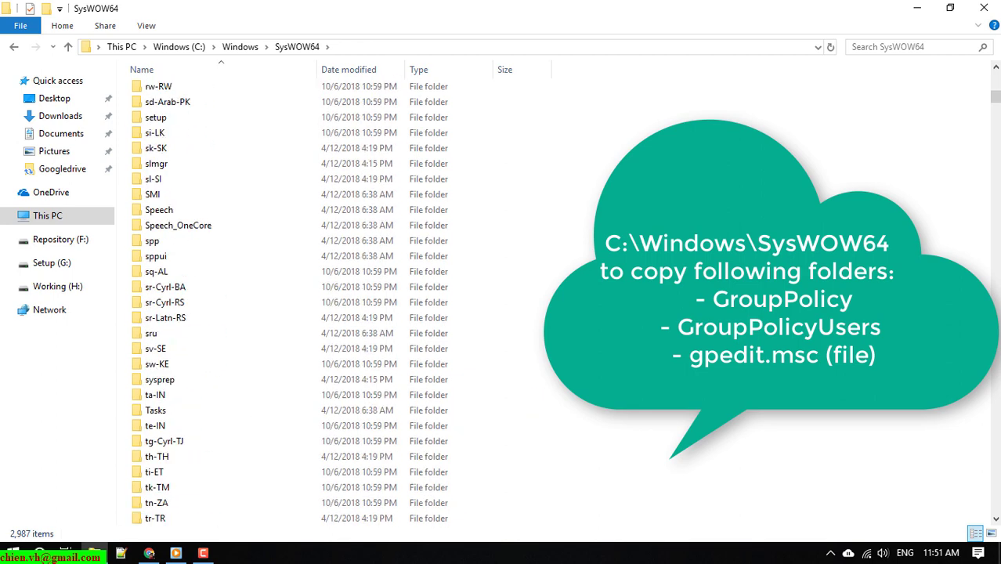
scroll(313, 301, up, 20)
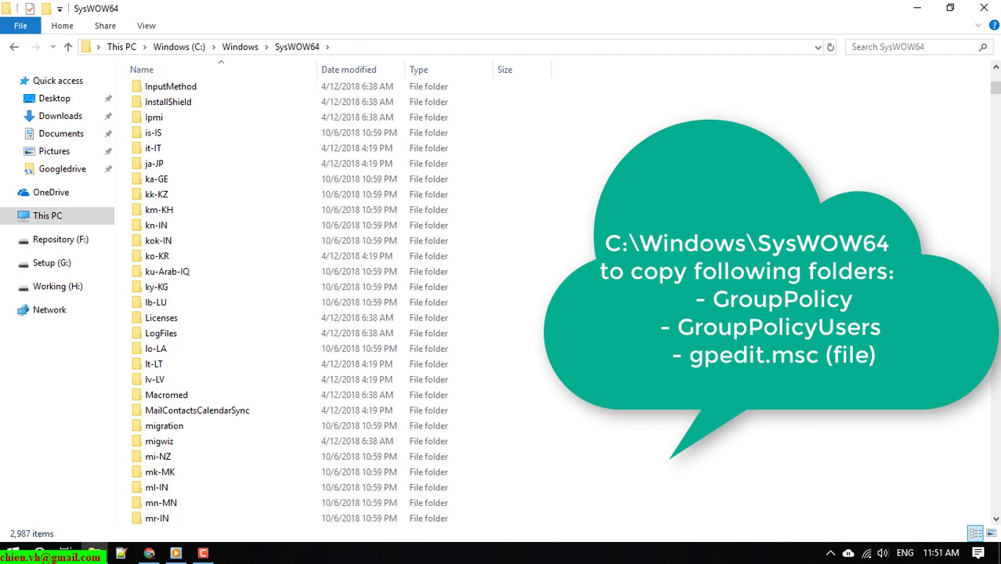
scroll(314, 301, up, 12)
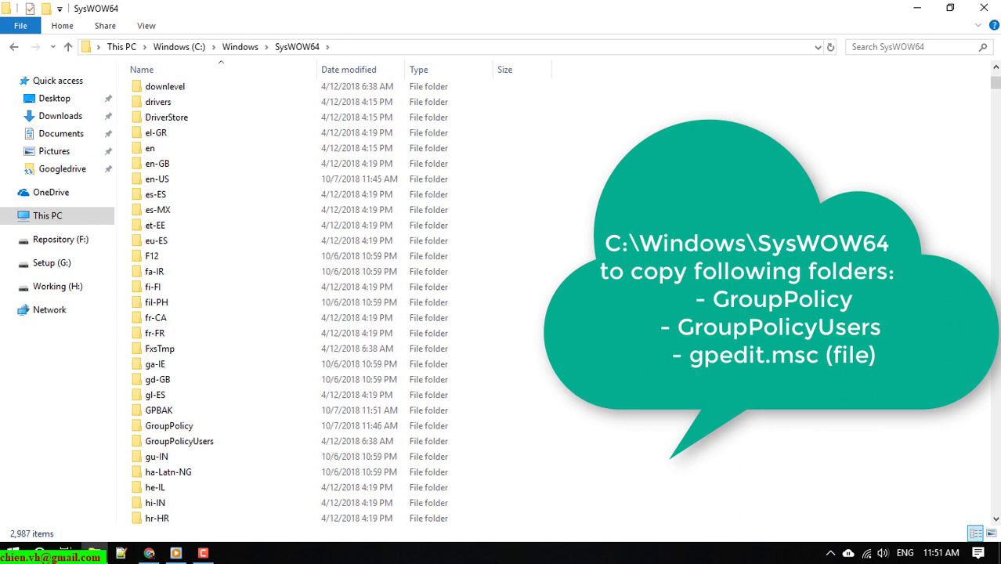
scroll(314, 301, up, 4)
scroll(270, 357, down, 6)
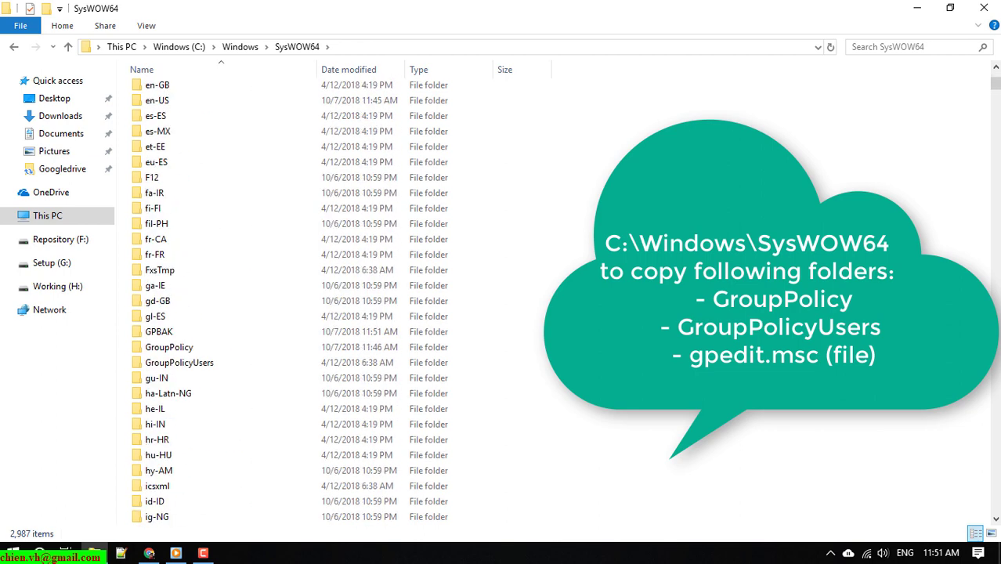
Step: Select GroupPolicy, GroupPolicyUsers and gpedit.msc in SysWOW64 and copy them
click(270, 352)
ctrl+click(198, 366)
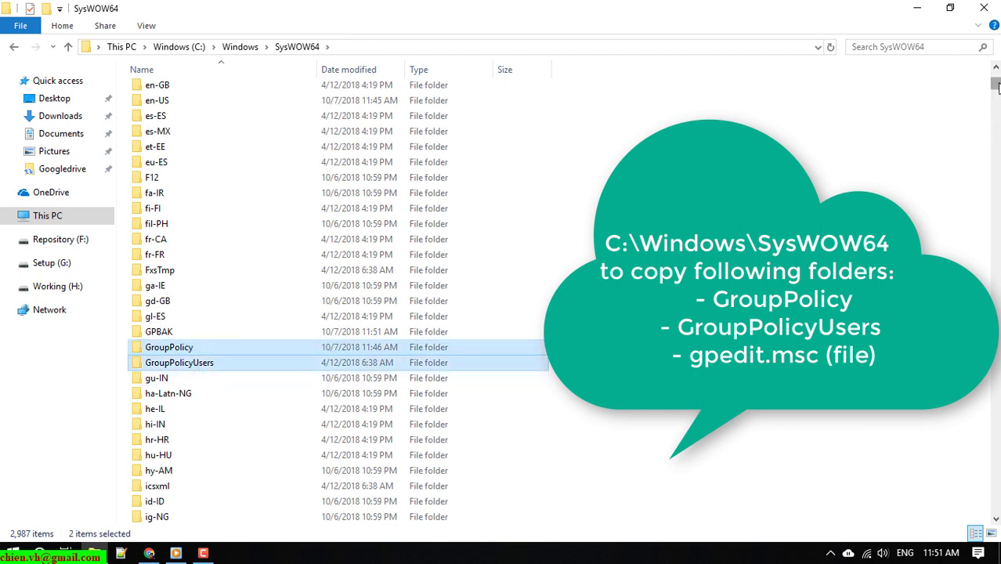
drag(997, 87, 997, 217)
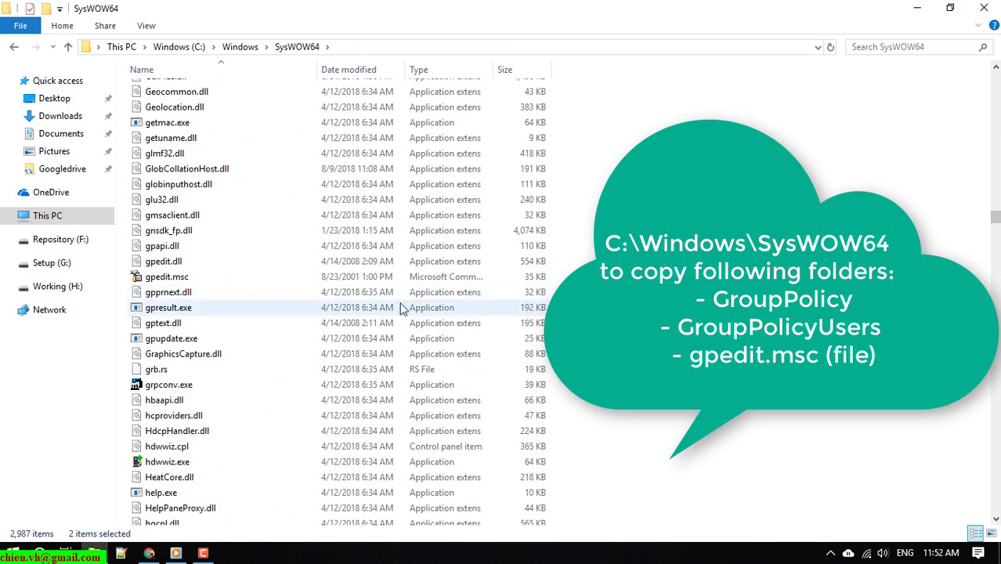
ctrl+click(185, 279)
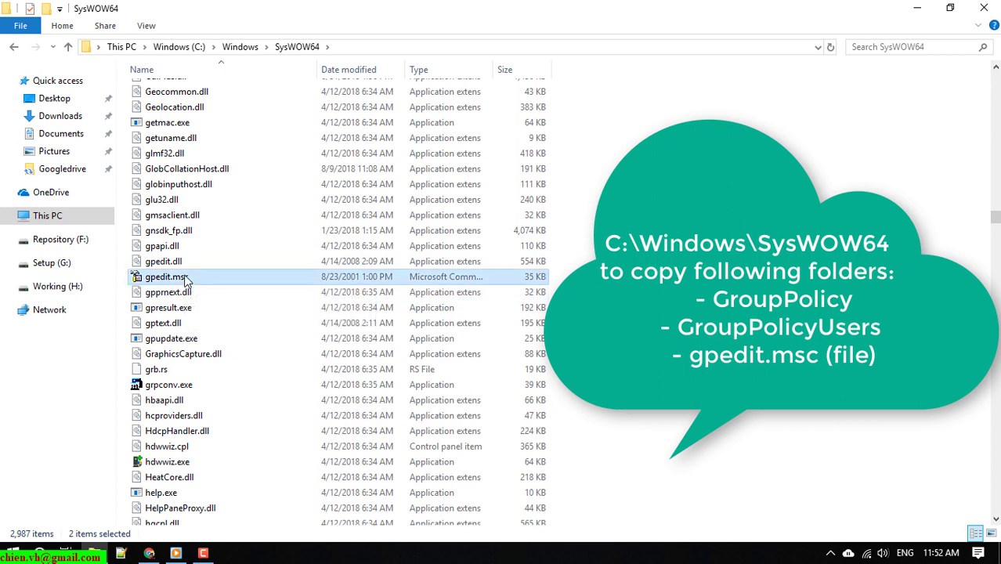
right_click(285, 280)
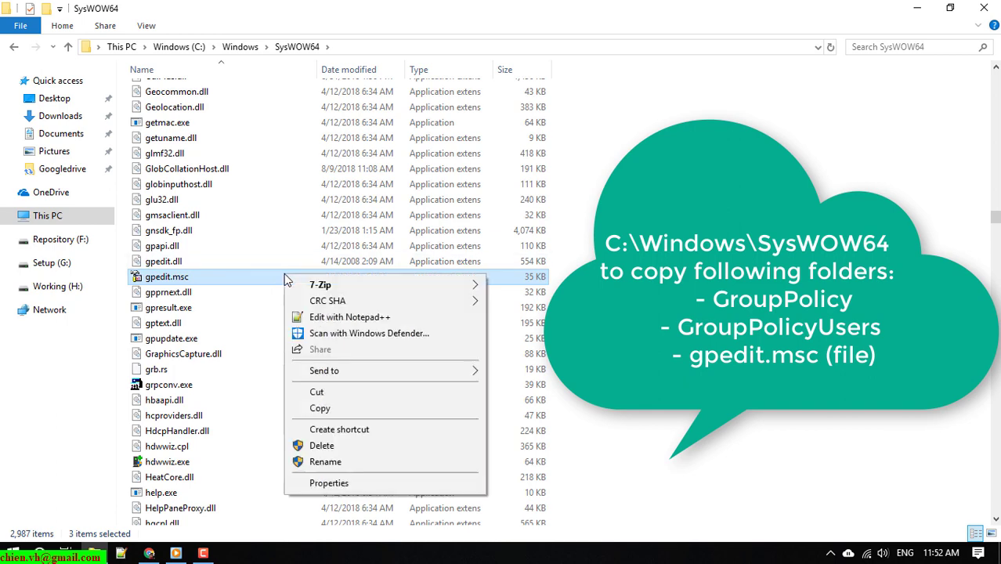
click(320, 408)
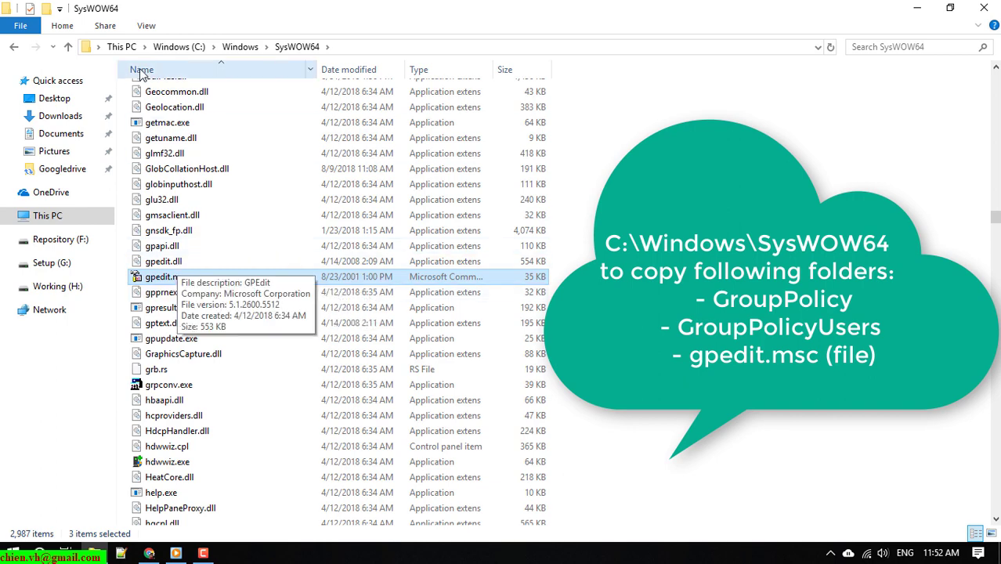
Step: Open Folder Options on its View page to confirm known file extensions are not hidden
click(147, 26)
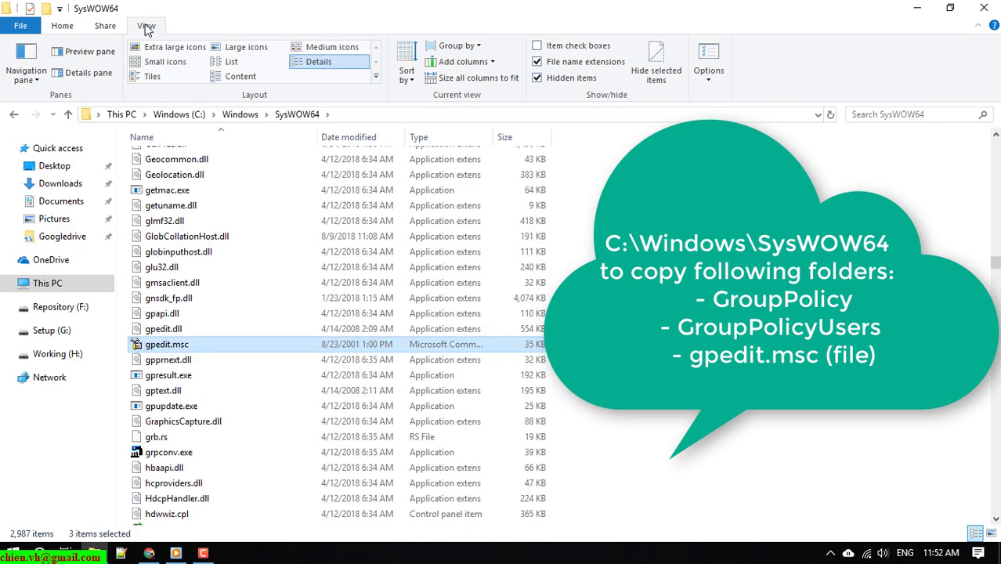
click(708, 61)
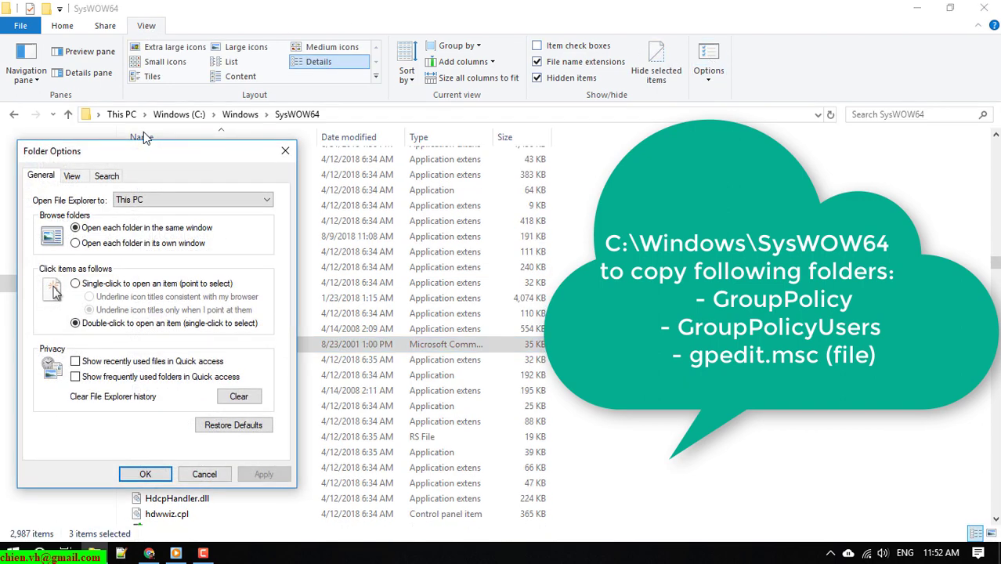
drag(108, 154, 364, 104)
click(327, 125)
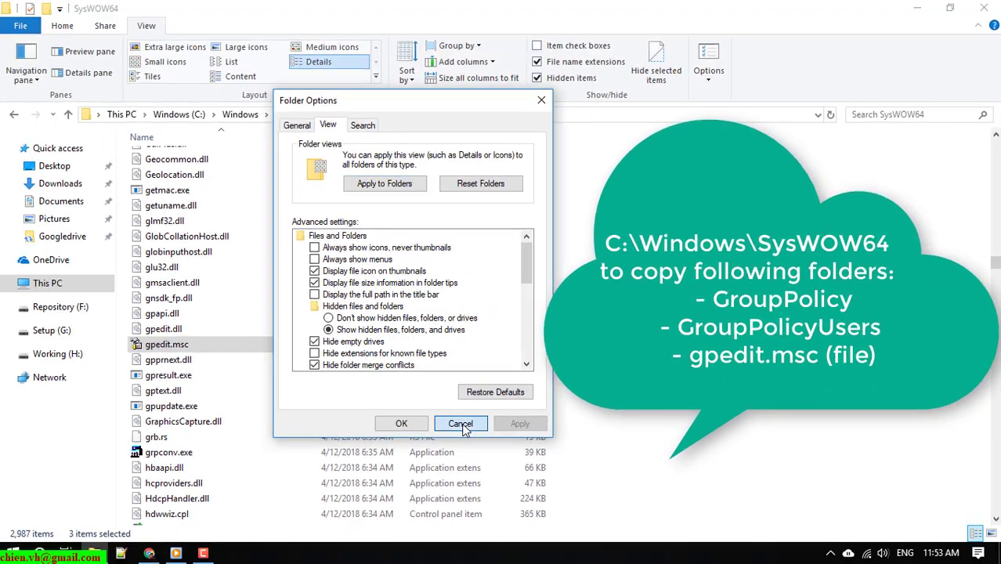
Step: Close Folder Options and copy the three selected Group Policy items again
click(462, 424)
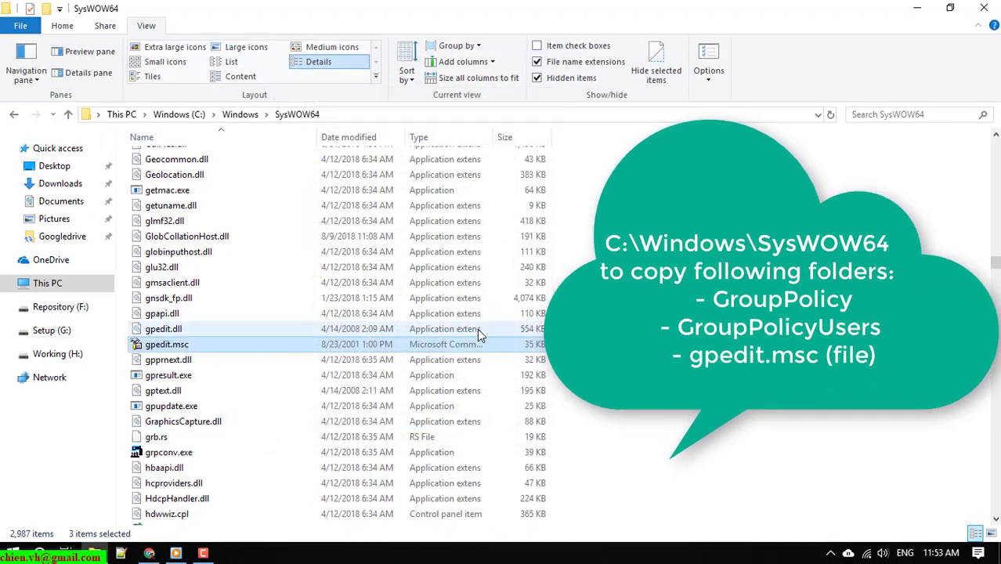
right_click(187, 351)
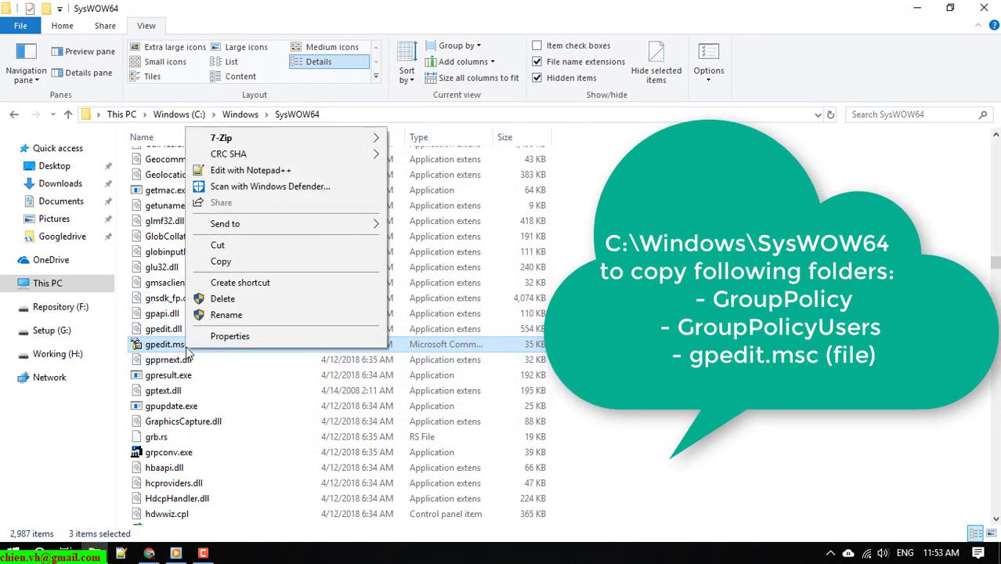
click(234, 260)
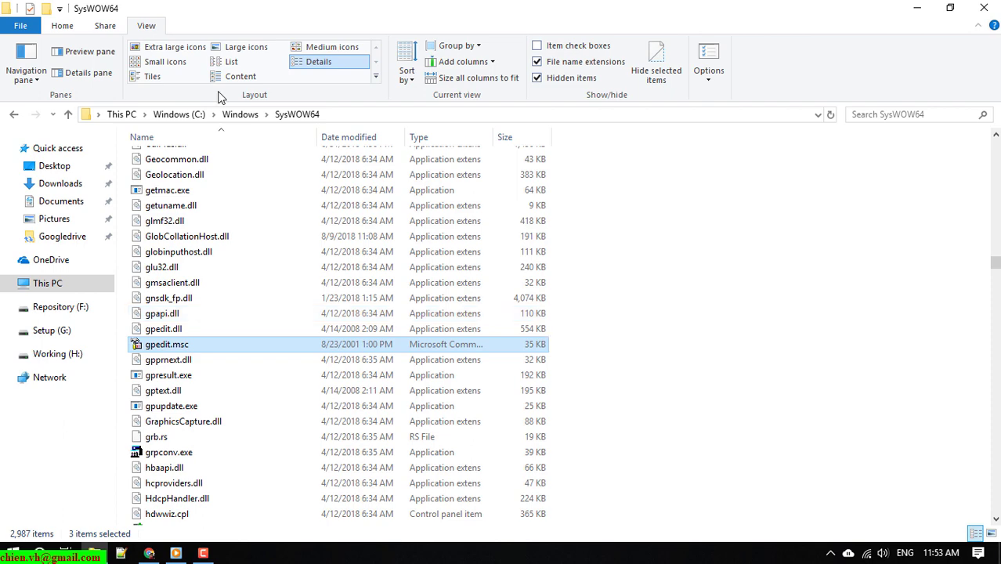
Step: Clear the selection, collapse the ribbon, and go up to C:\Windows
click(707, 249)
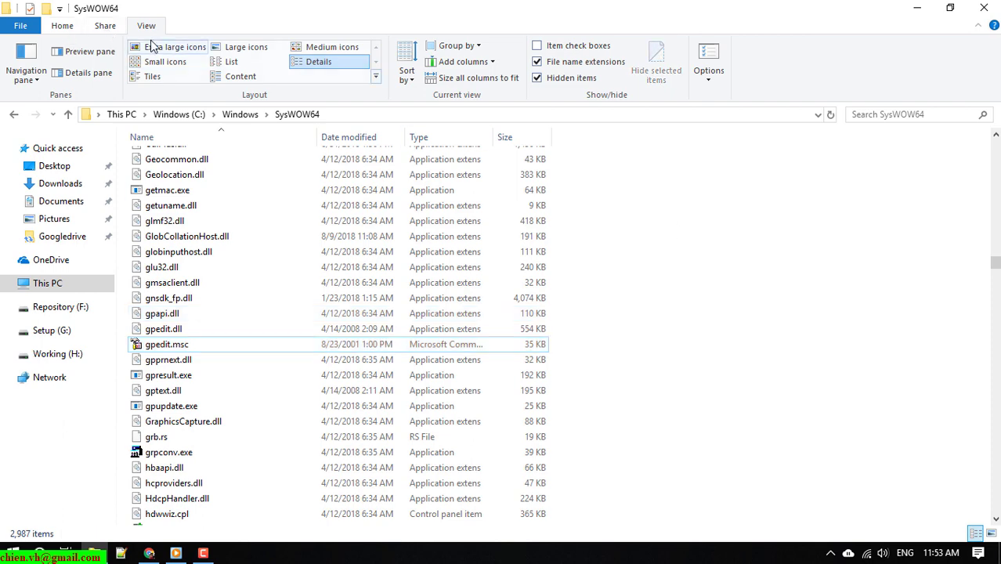
double_click(154, 26)
scroll(197, 115, up, 12)
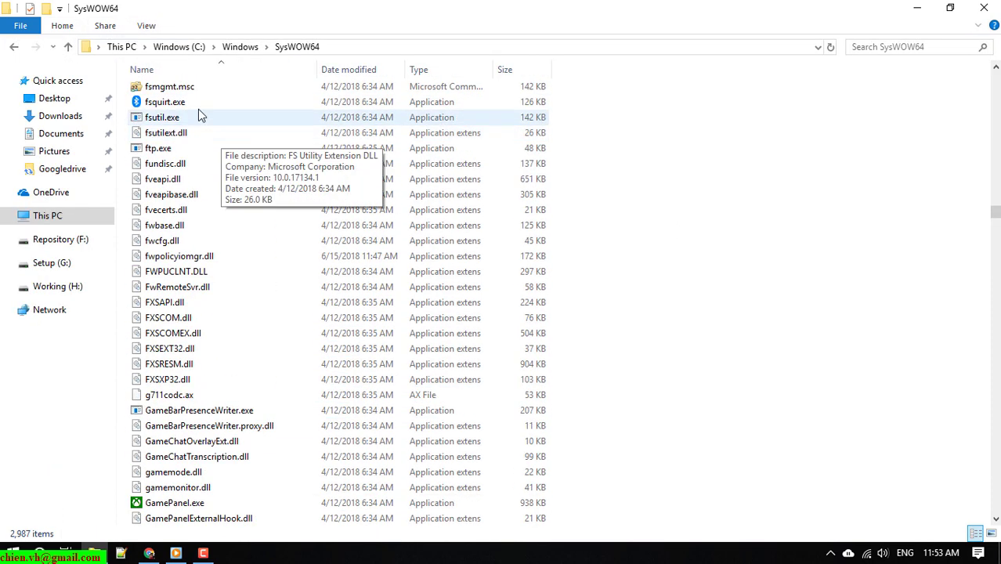
click(245, 47)
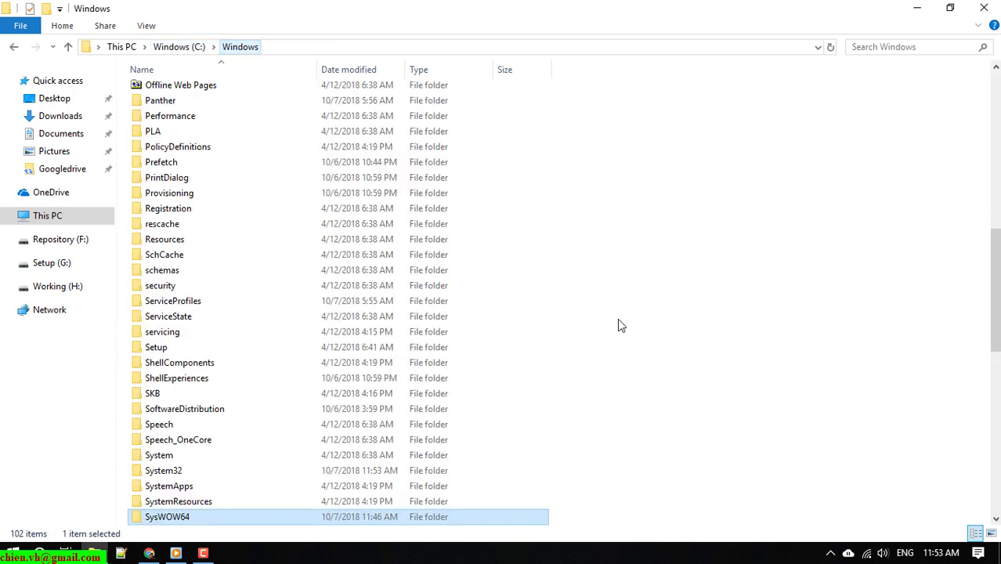
Step: Paste the Group Policy items into System32, allowing admin access, then return to C:\Windows
double_click(197, 333)
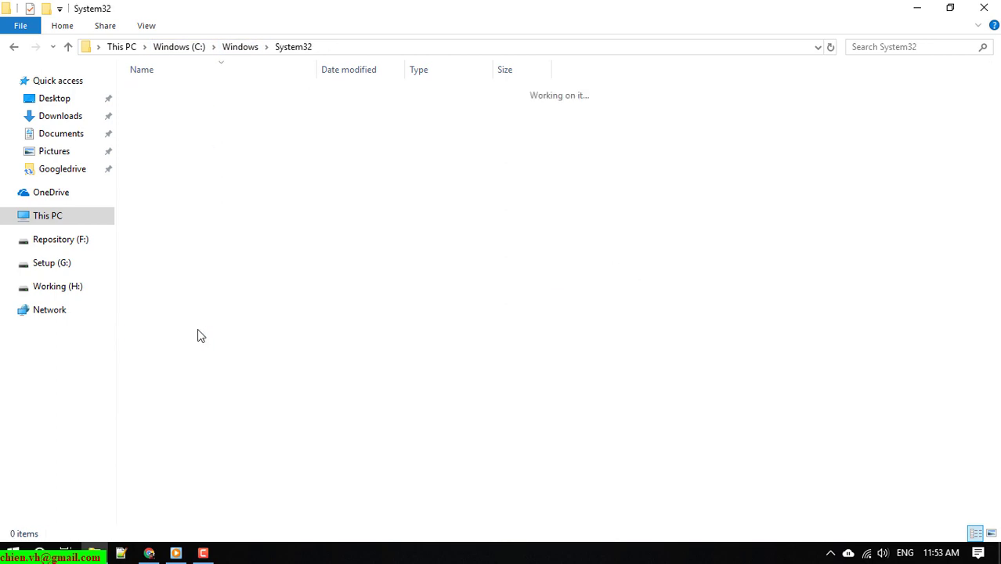
right_click(672, 260)
click(740, 343)
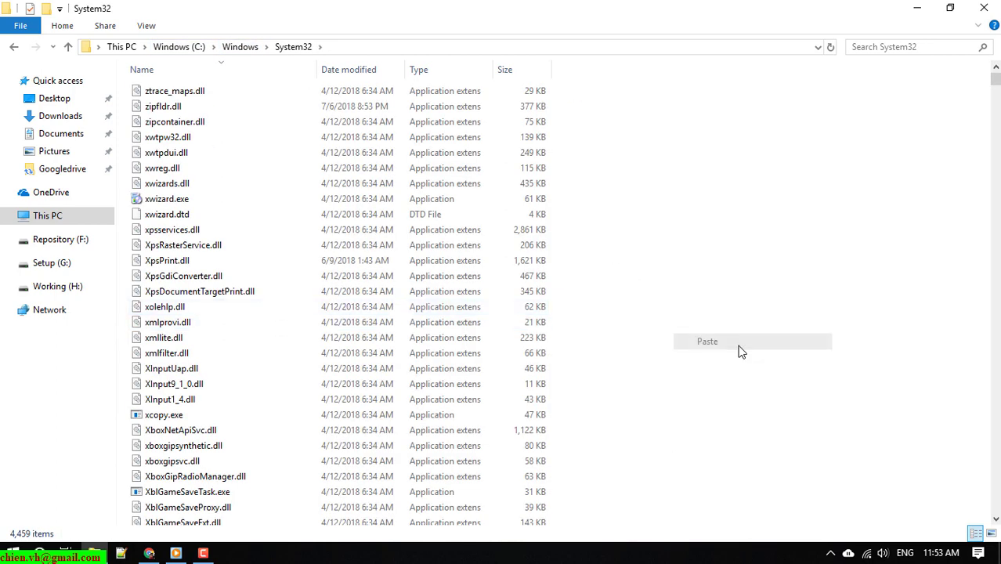
click(463, 206)
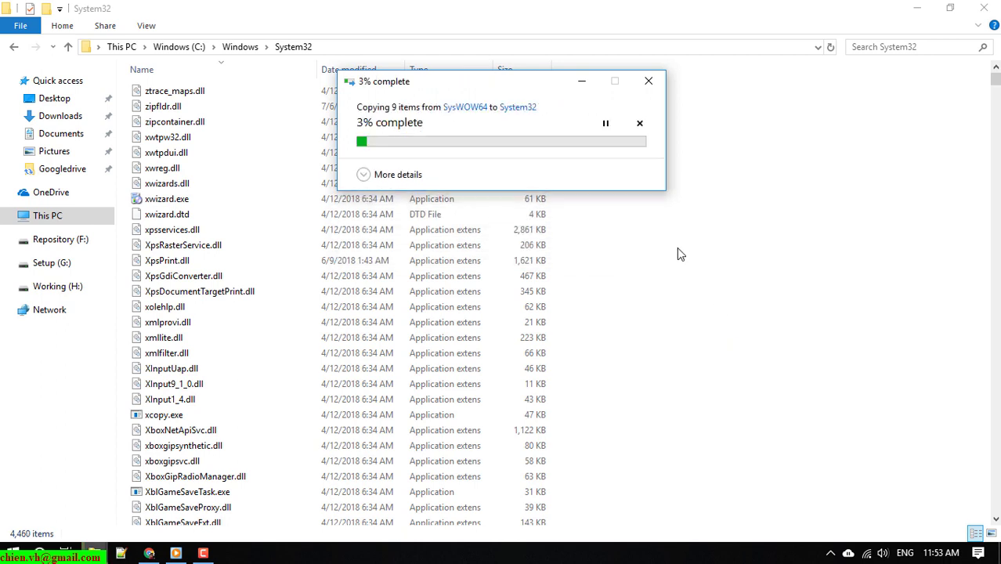
click(463, 209)
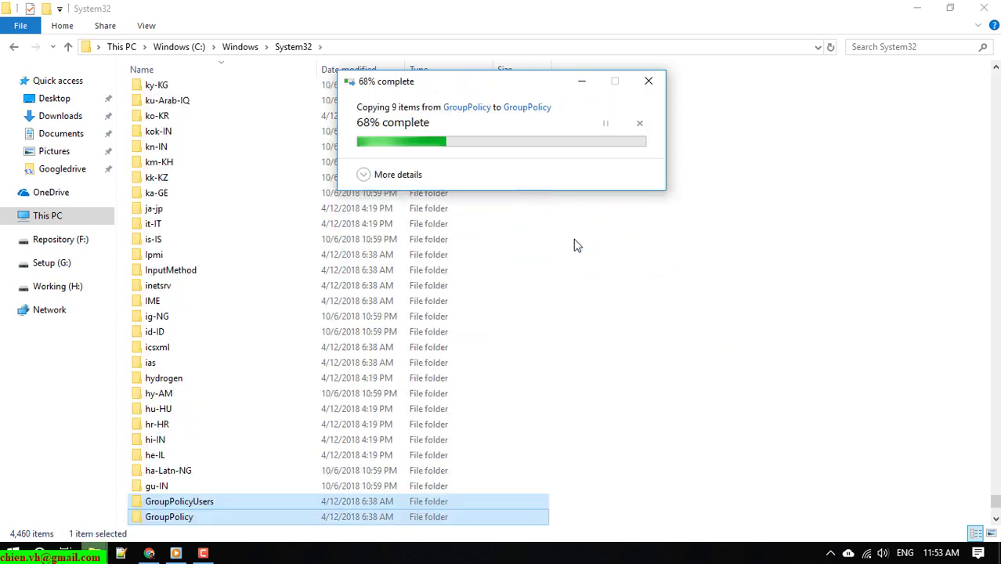
scroll(237, 462, down, 4)
scroll(235, 451, up, 4)
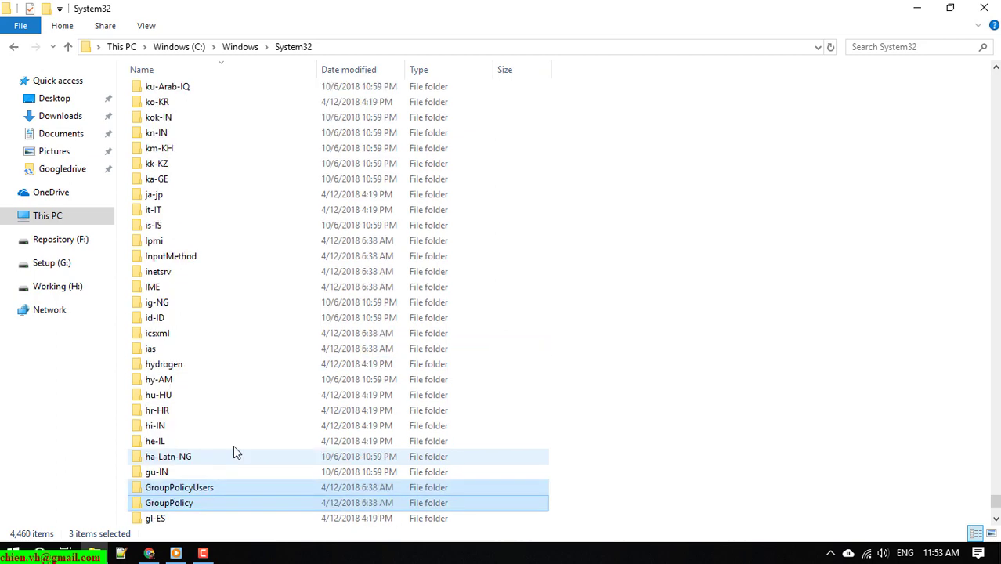
click(252, 47)
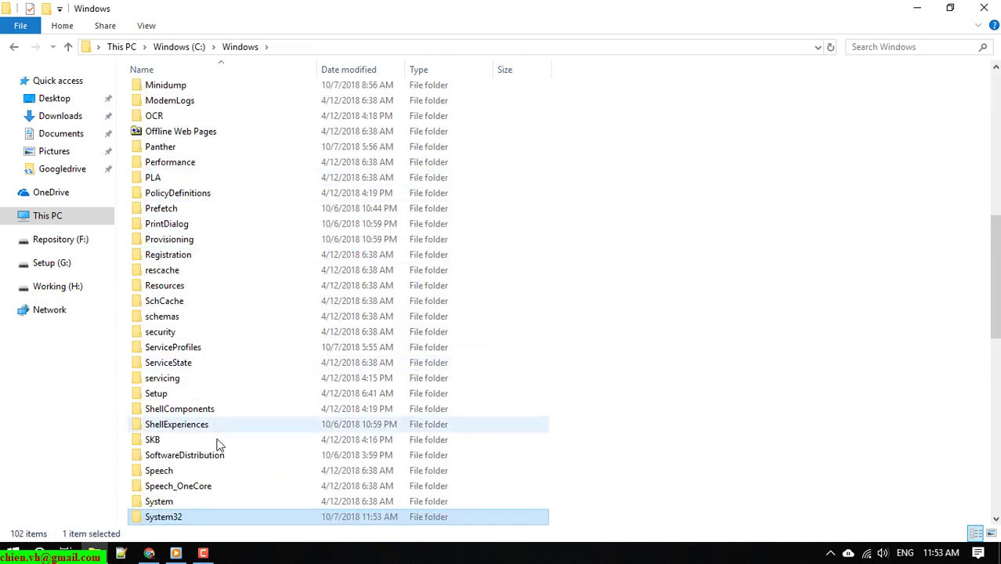
Step: Paste GroupPolicy, GroupPolicyUsers and gpedit.msc into C:\Windows\System, allowing access, then close Explorer
double_click(160, 505)
right_click(298, 236)
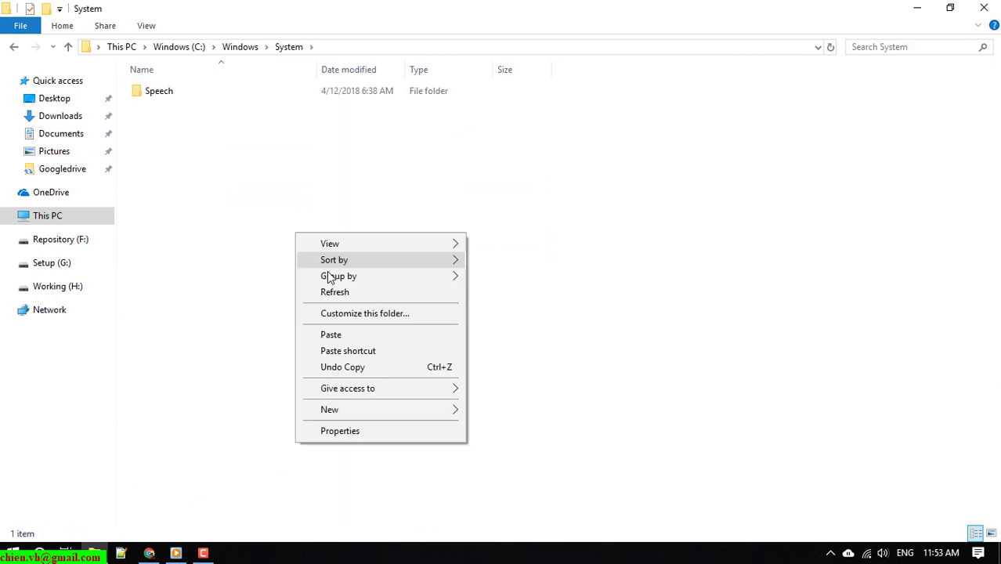
click(342, 333)
click(470, 207)
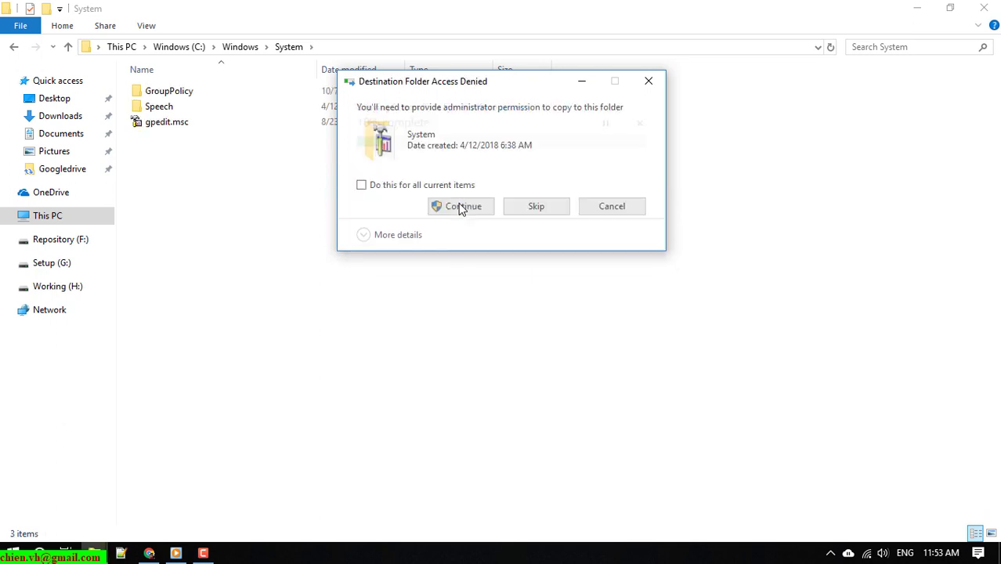
click(459, 205)
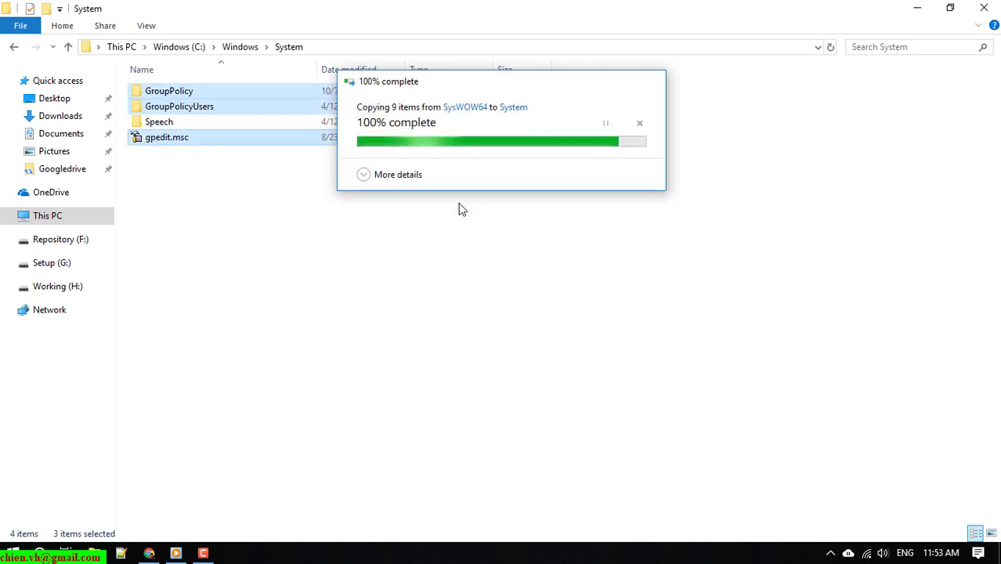
click(460, 209)
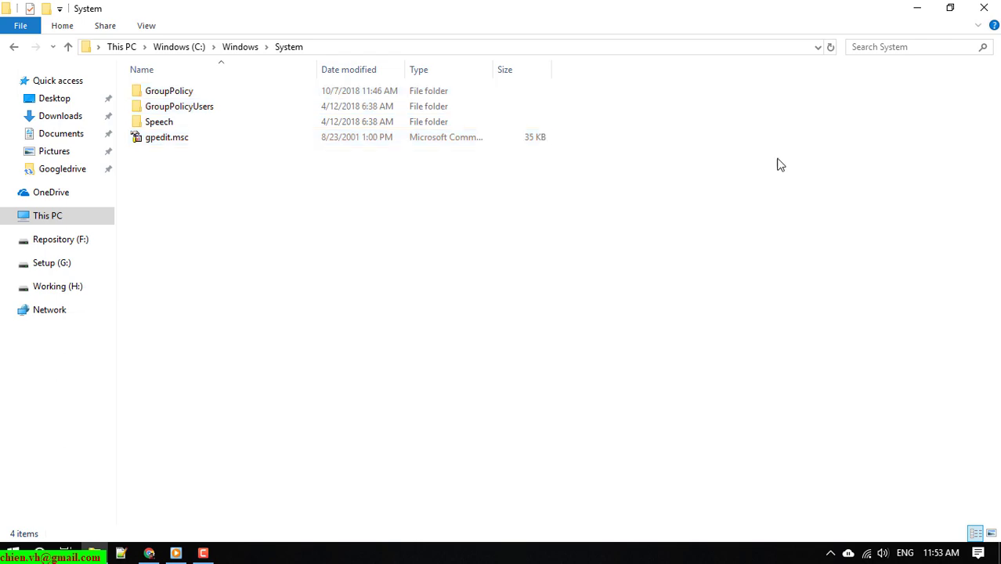
click(984, 8)
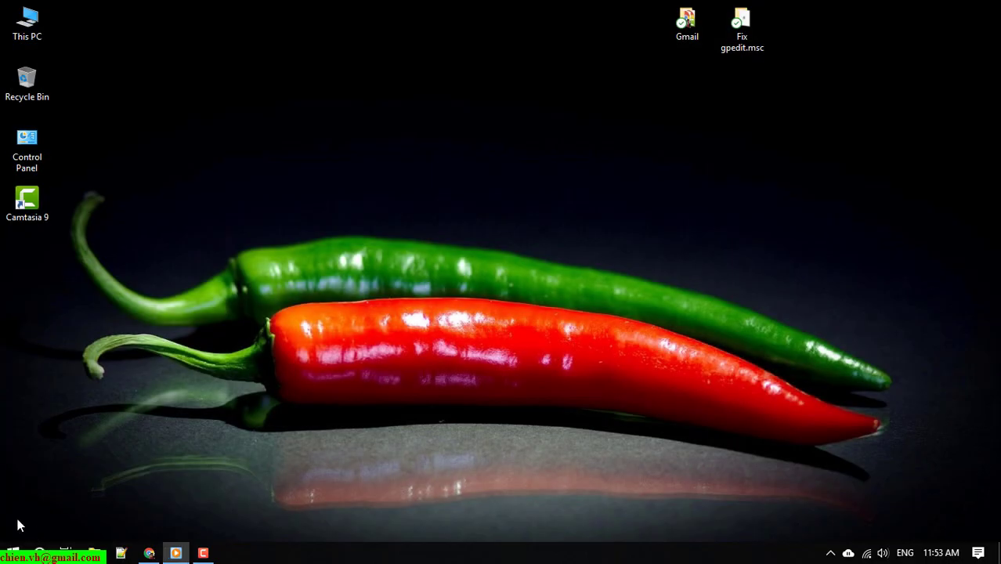
Step: Launch gpedit.msc from the Run dialog to open the Local Group Policy Editor
right_click(14, 551)
click(69, 481)
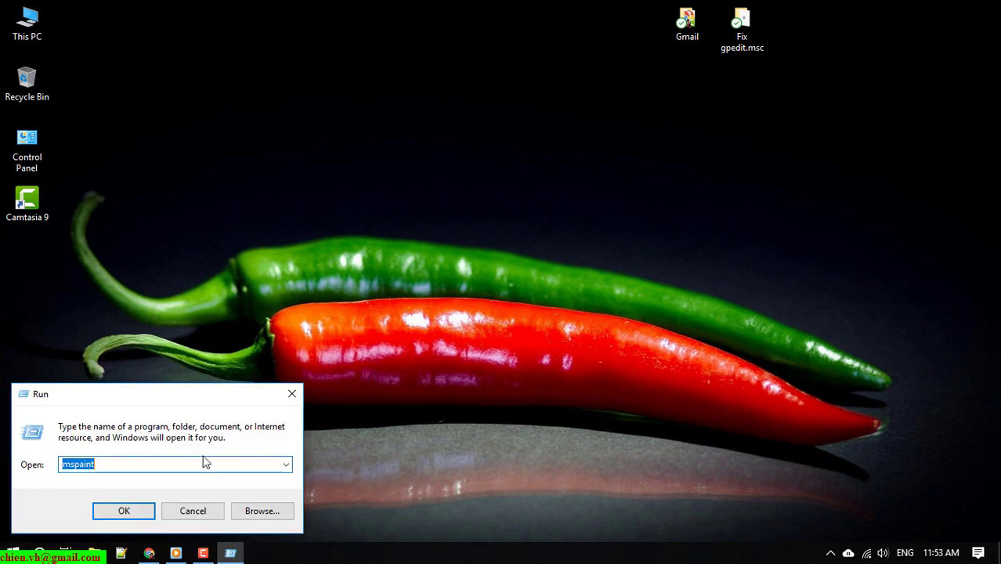
text(g)
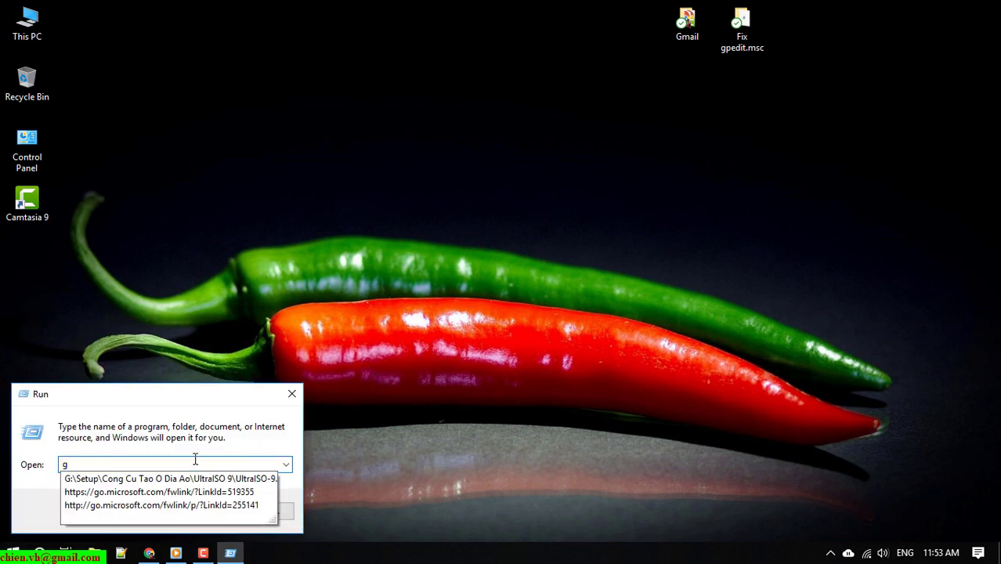
text(pedit.msc)
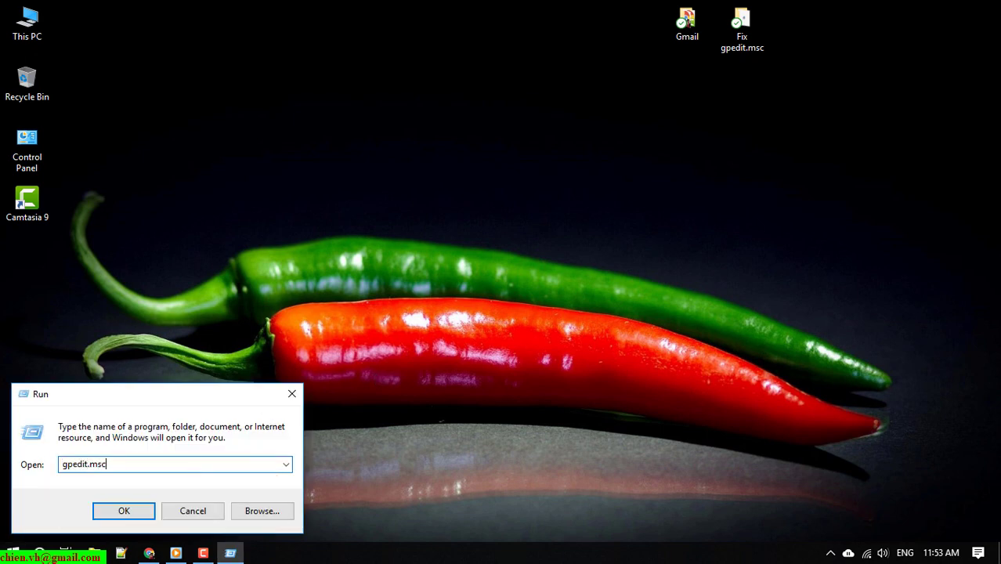
key(Return)
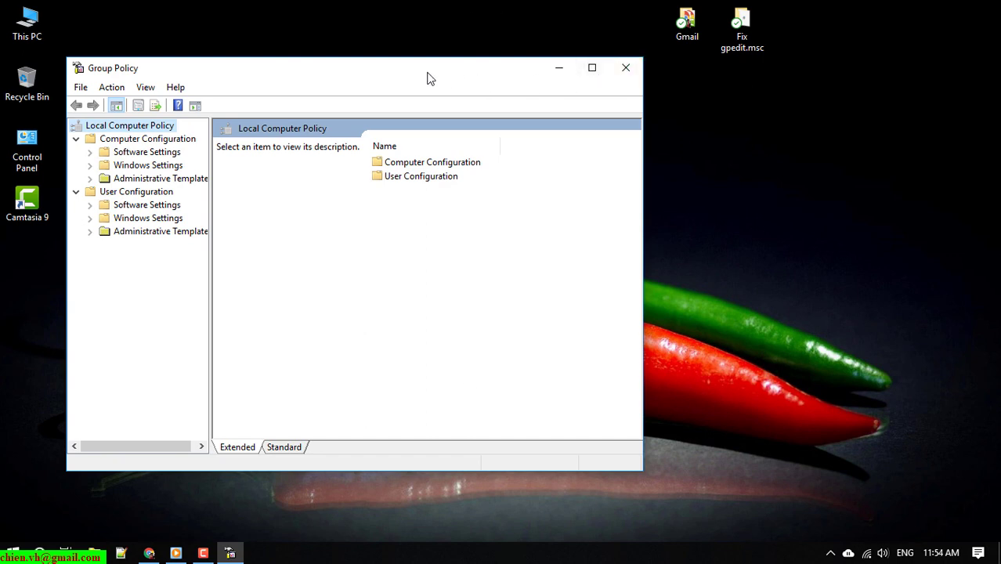
Step: Nudge the Local Group Policy Editor window right and widen its tree pane to show full names
drag(415, 75, 462, 76)
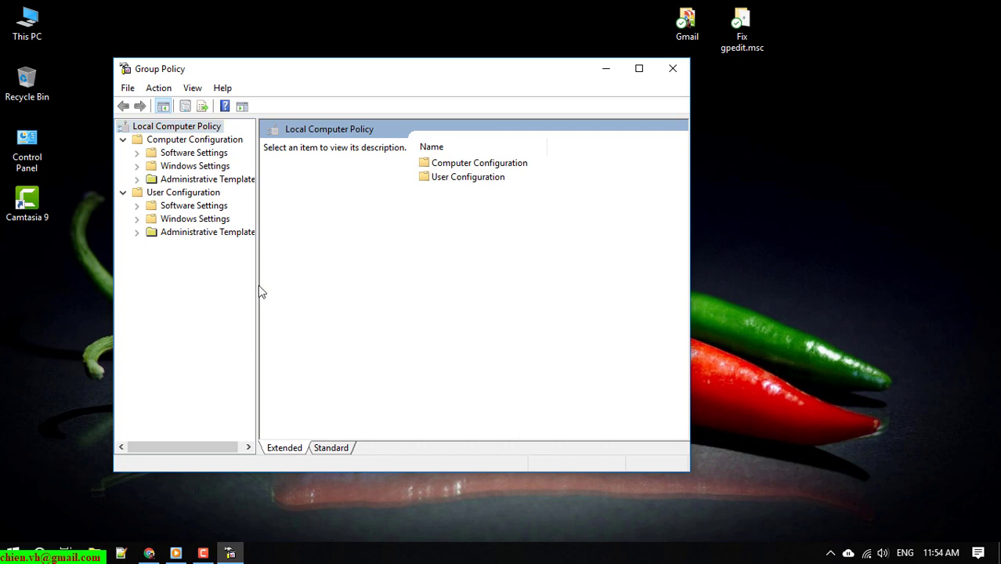
drag(258, 288, 294, 288)
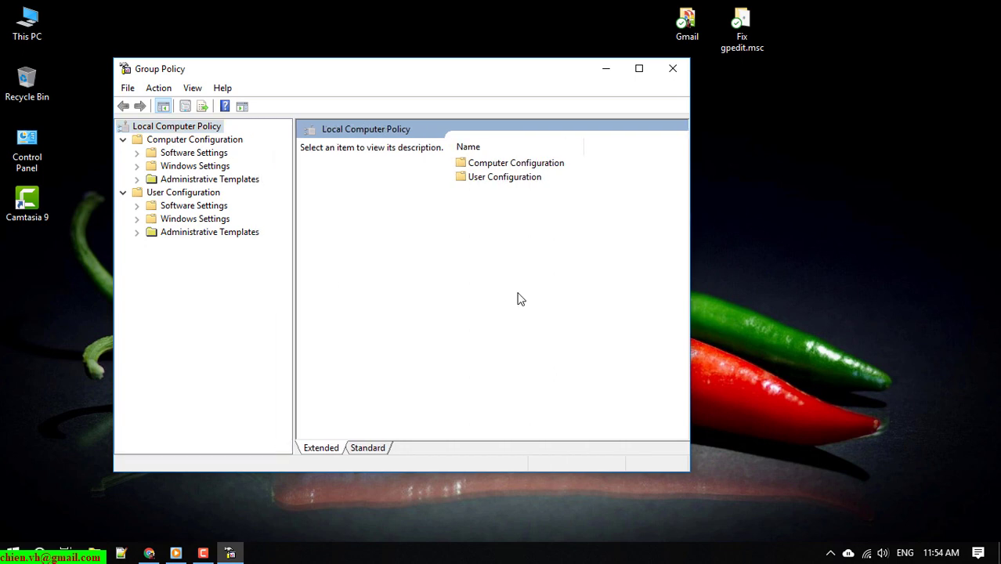